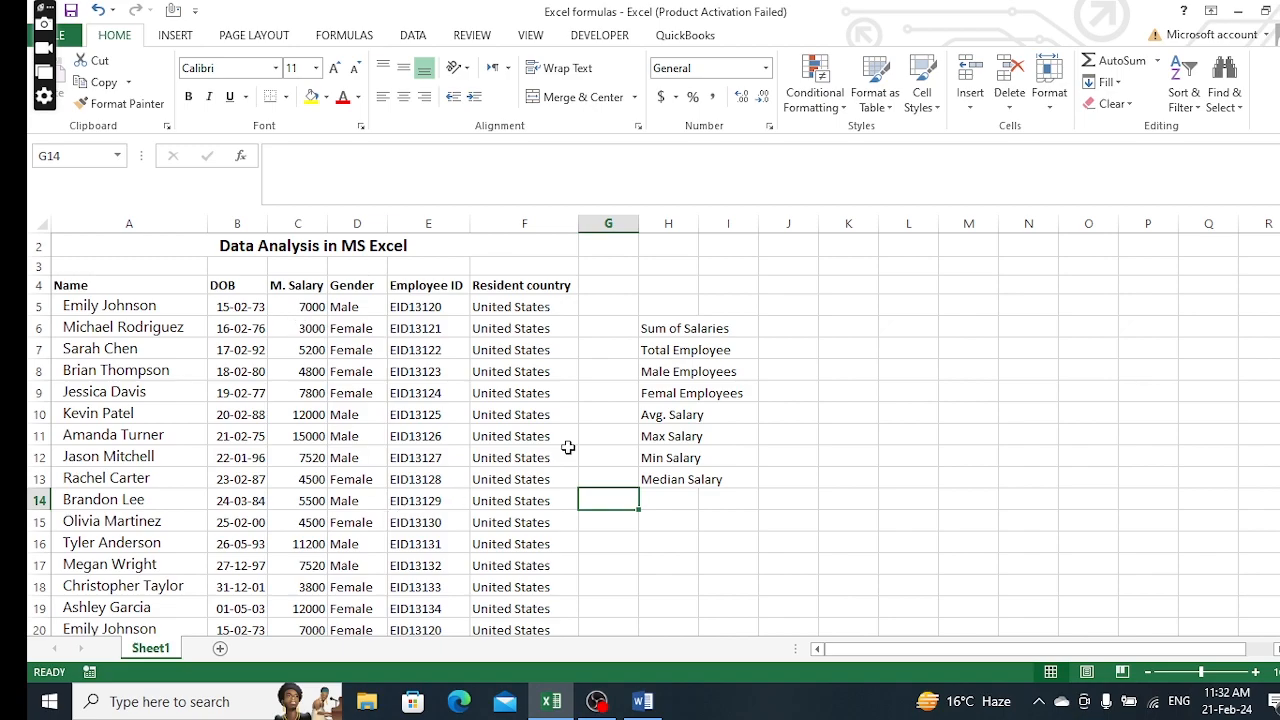
- Total the monthly salaries in J6 beside Sum of Salaries with =sum(C5:C29)
click(780, 337)
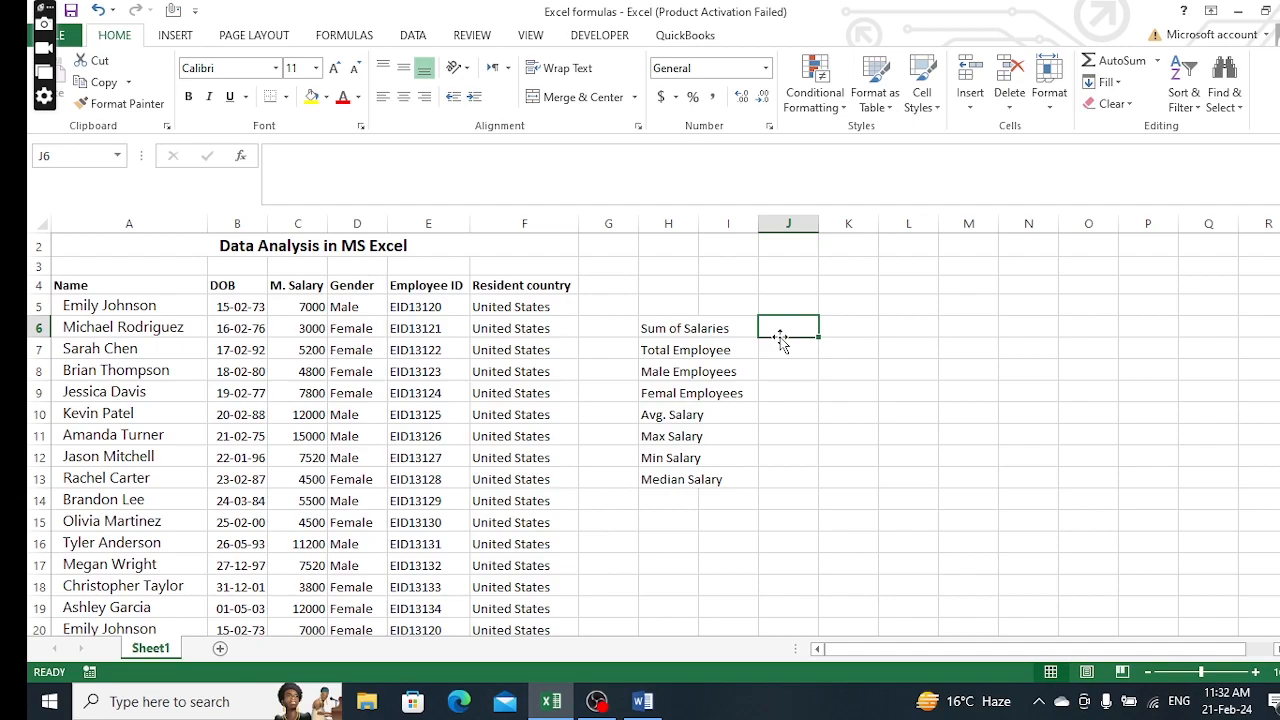
text(=)
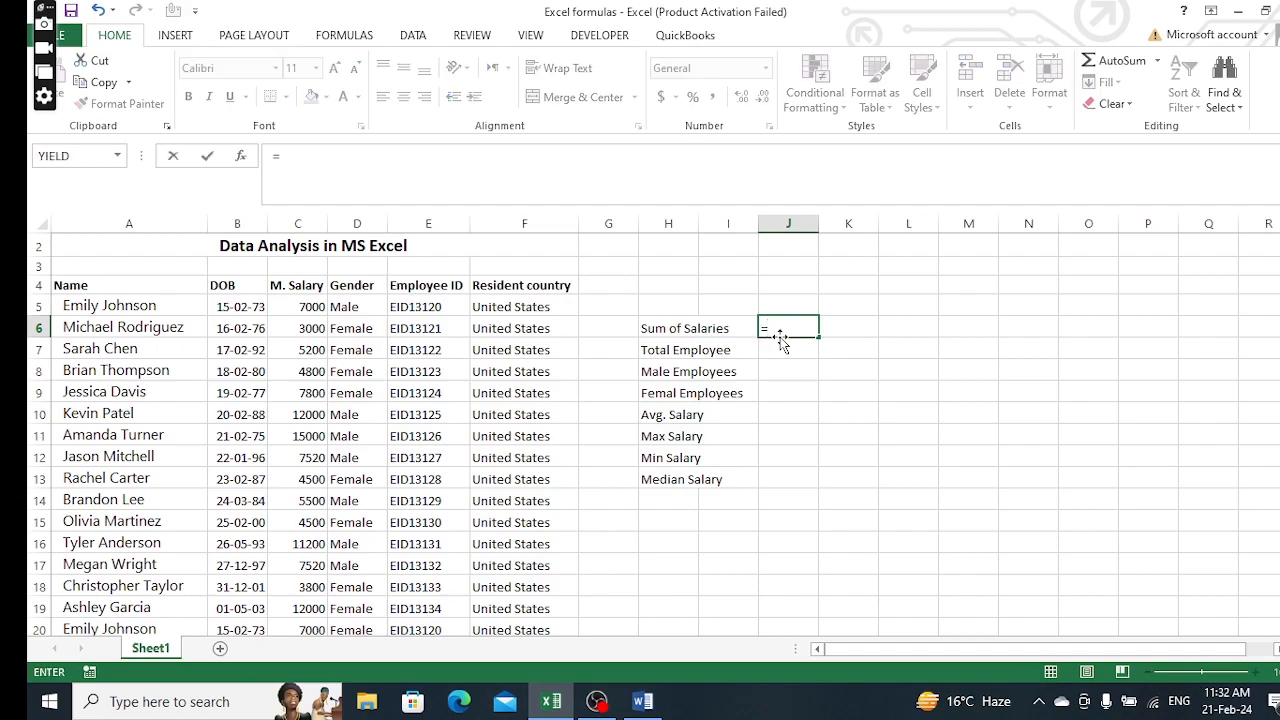
text(sum)
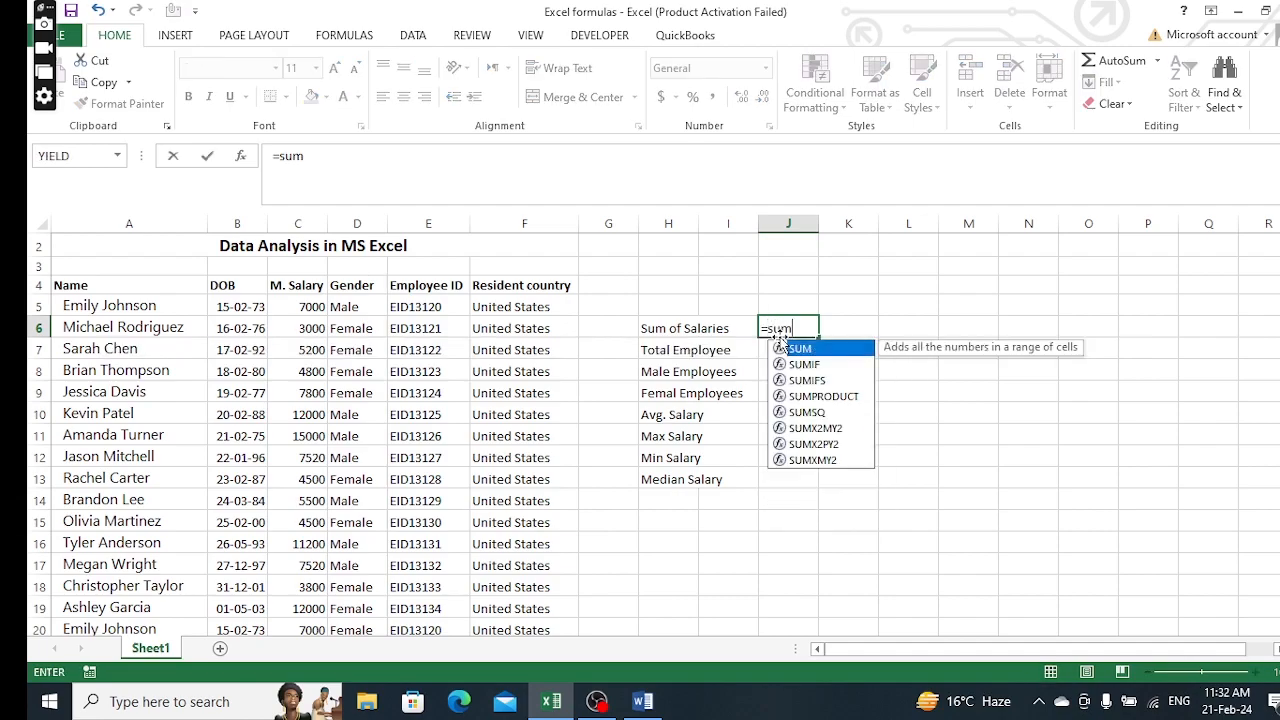
text(()
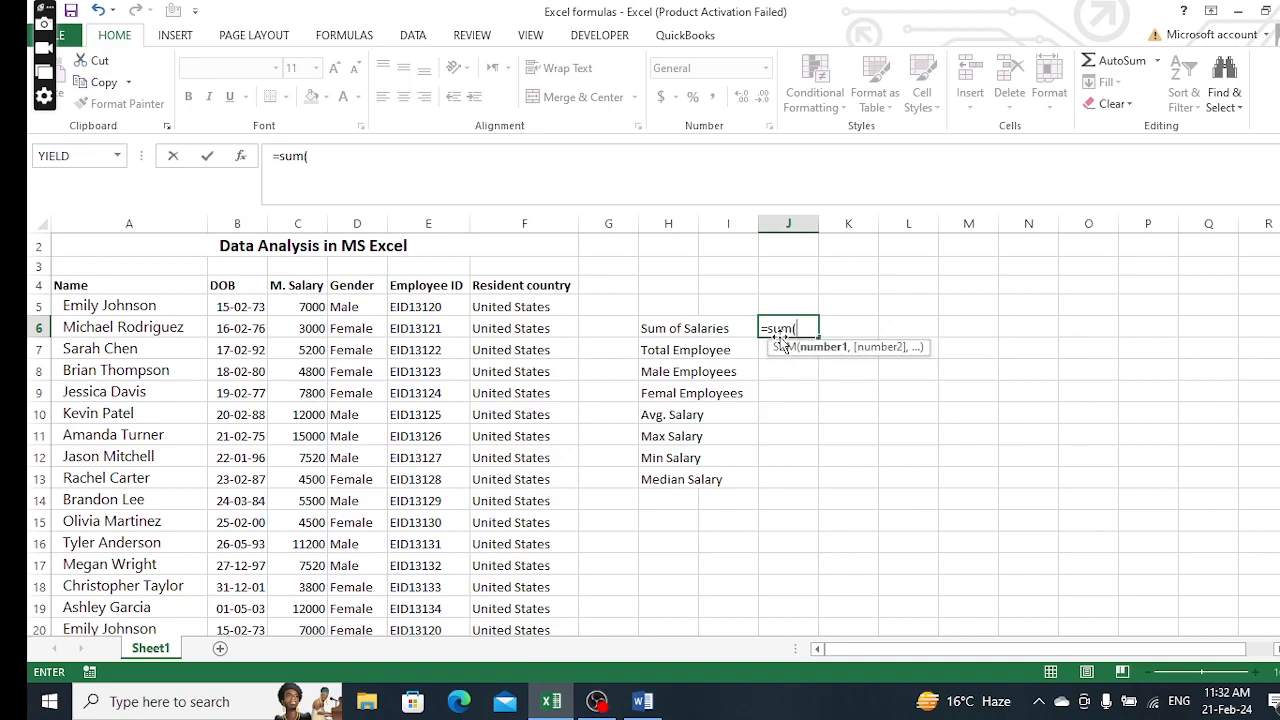
click(313, 310)
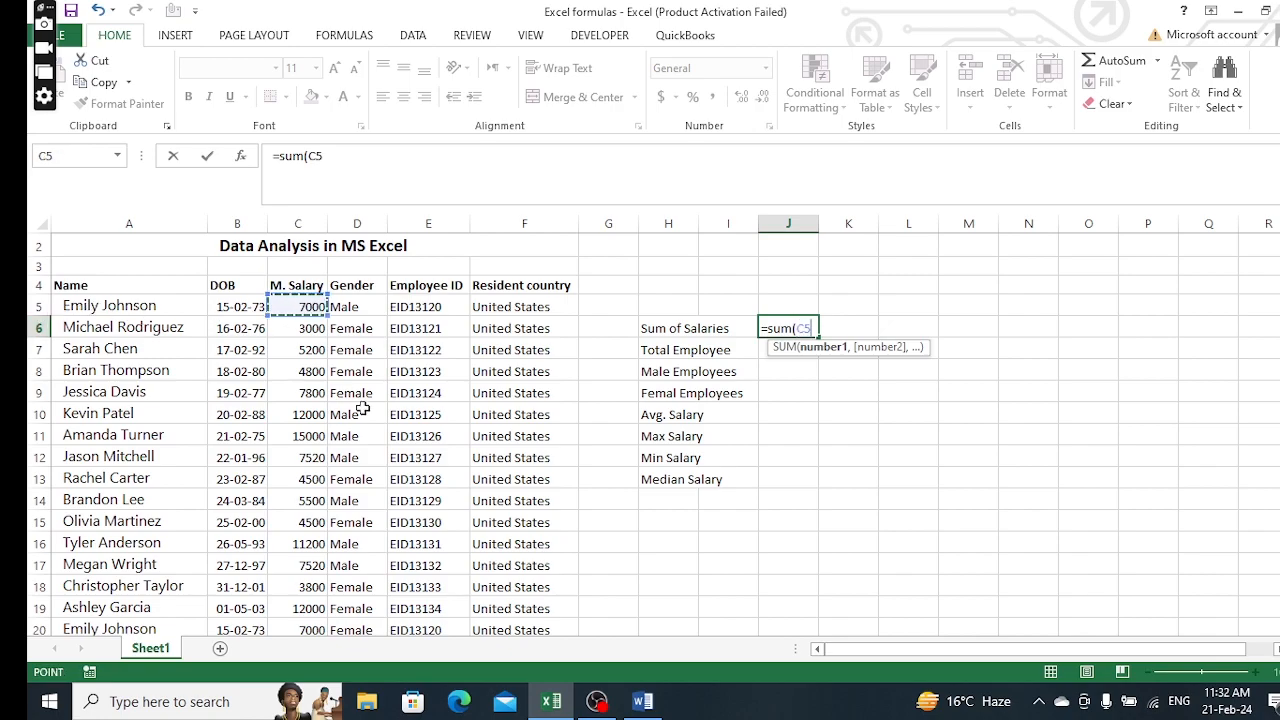
scroll(640, 430, down, 6)
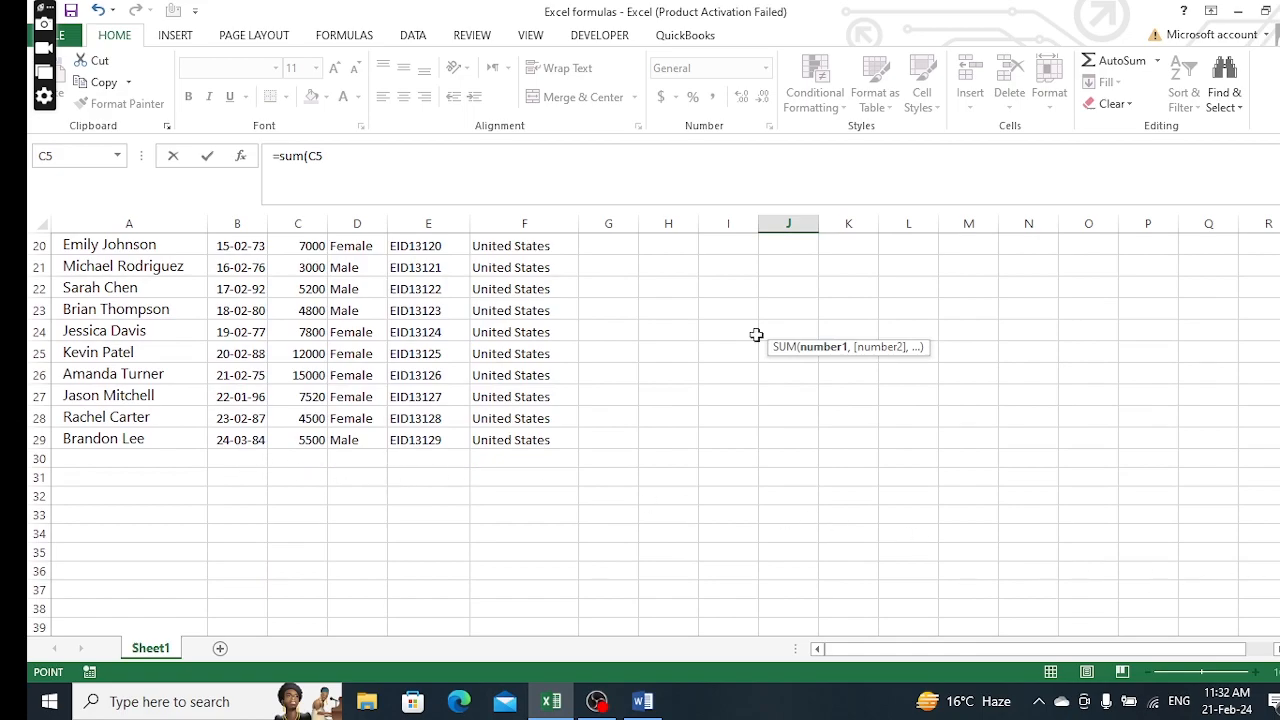
scroll(640, 430, up, 6)
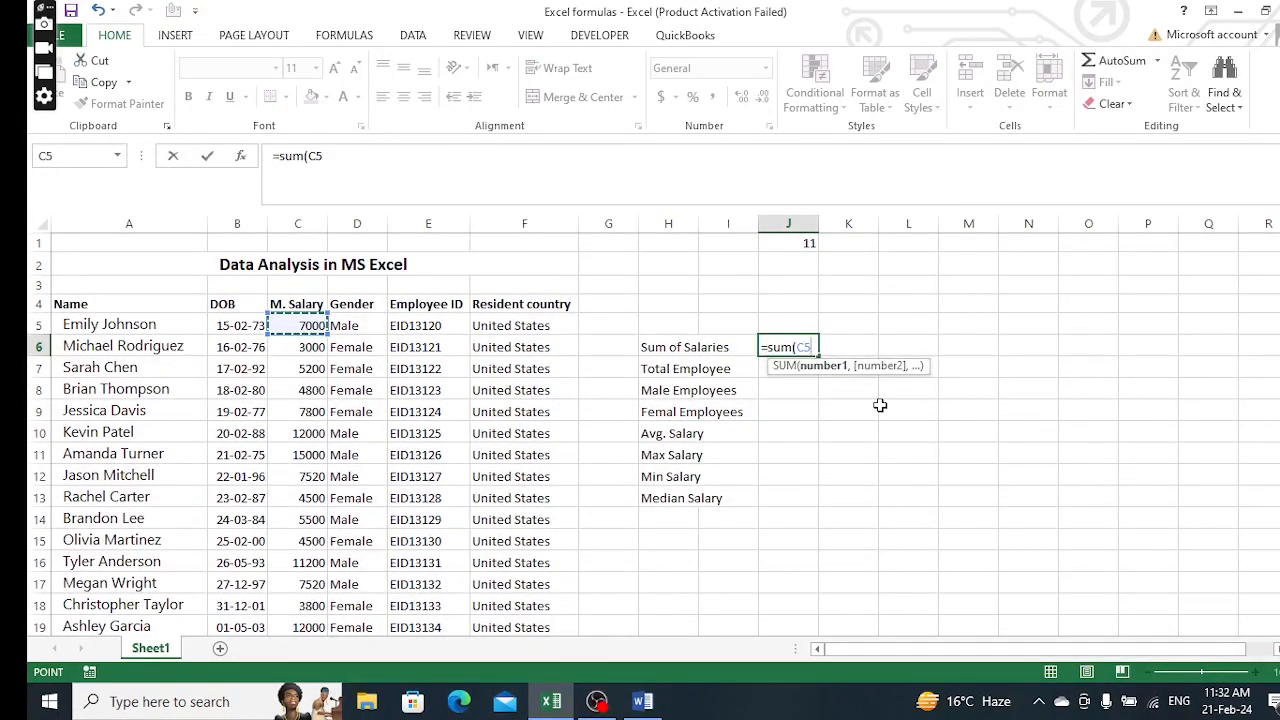
key(F8)
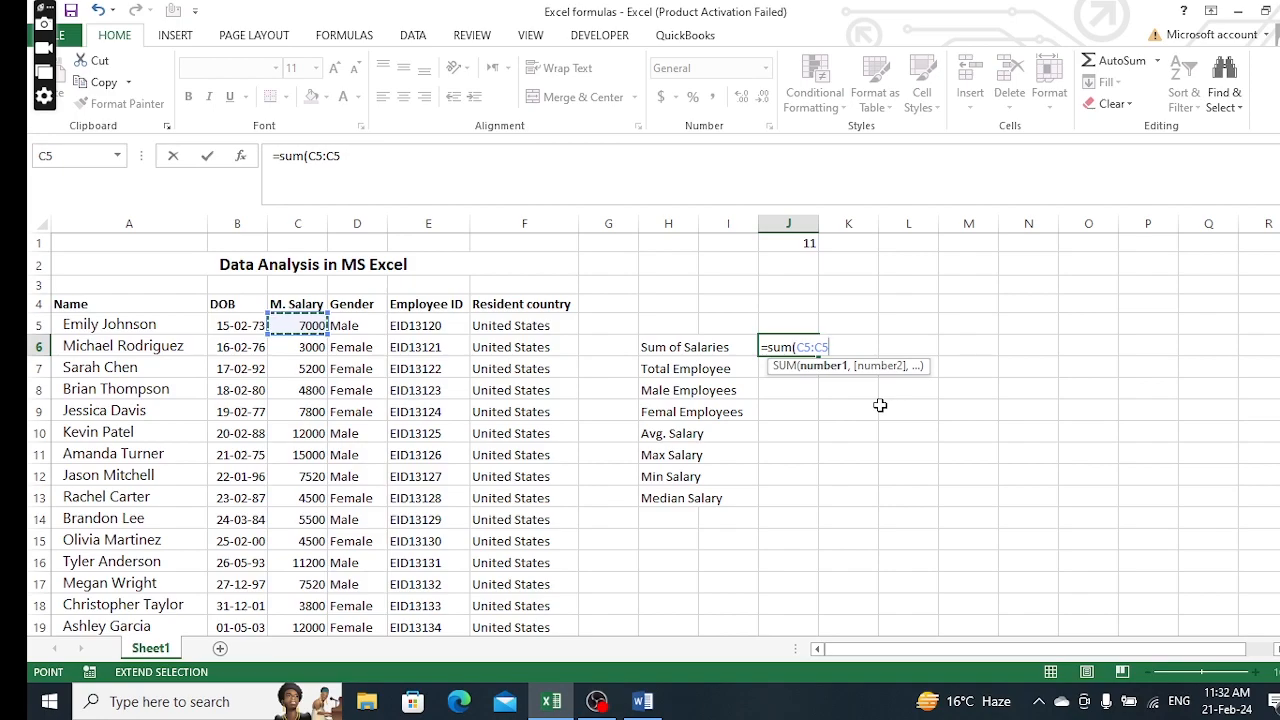
key(BackSpace)
text(2)
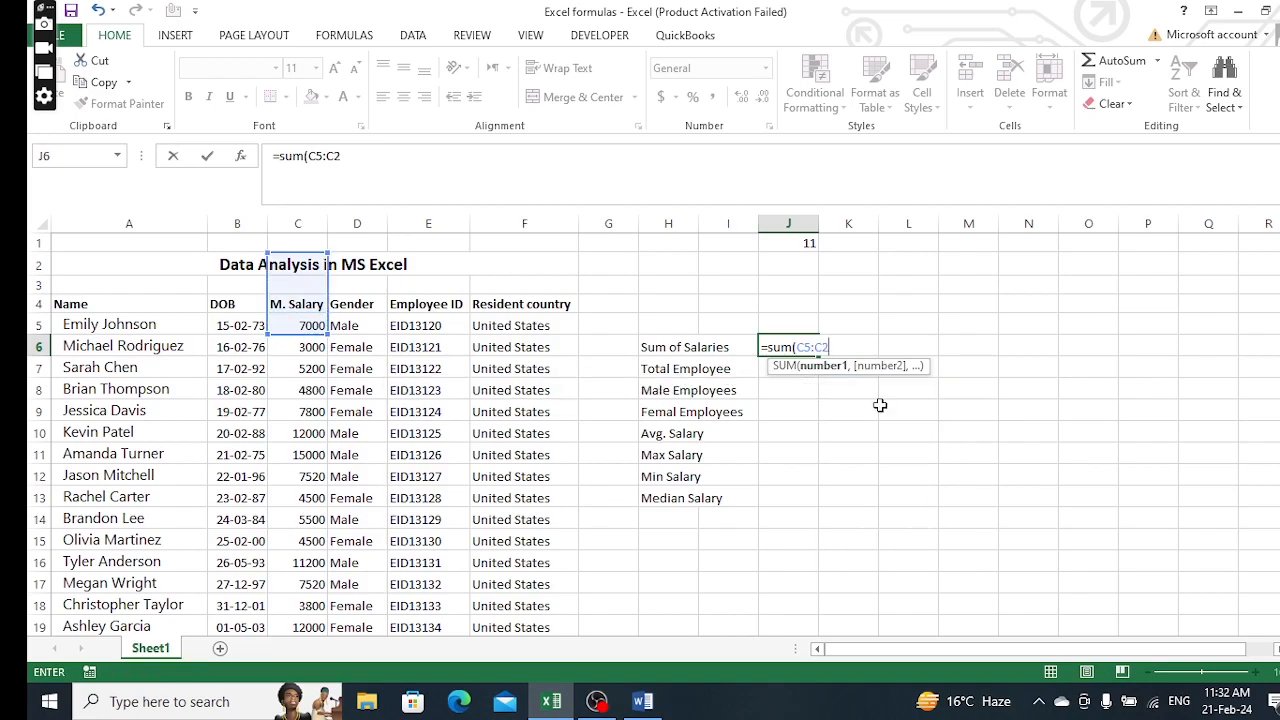
text(9))
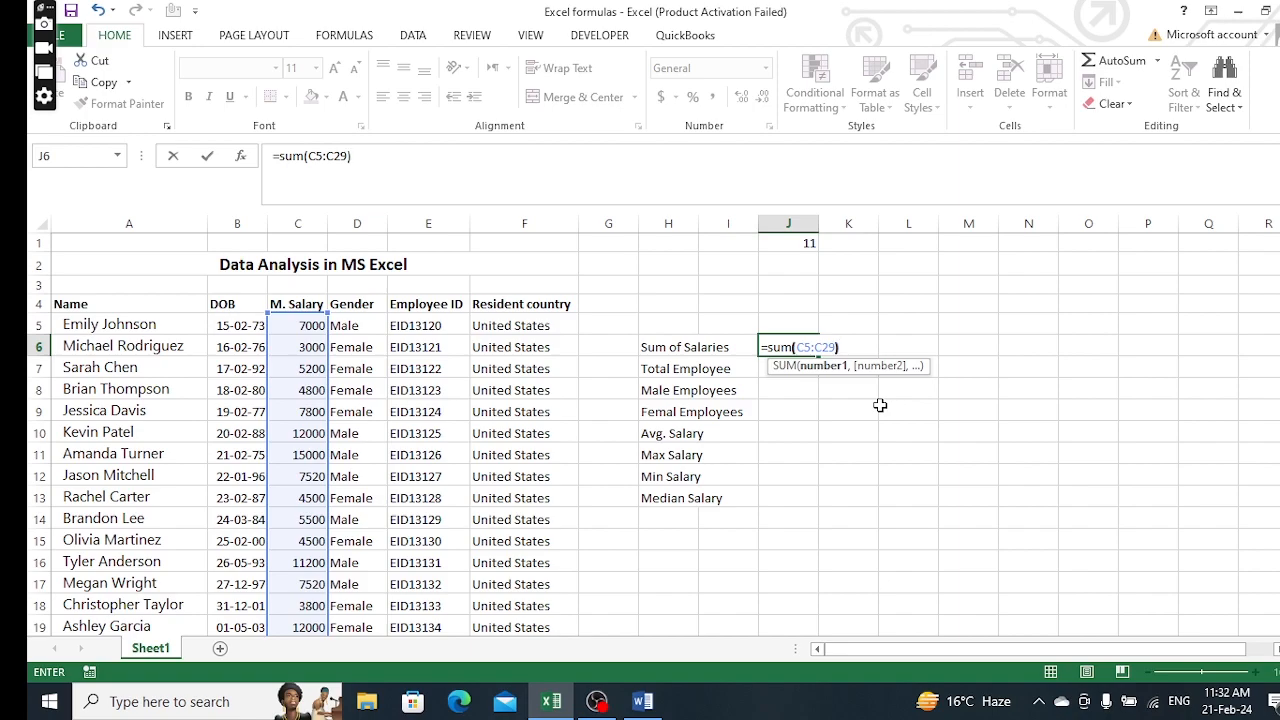
key(Return)
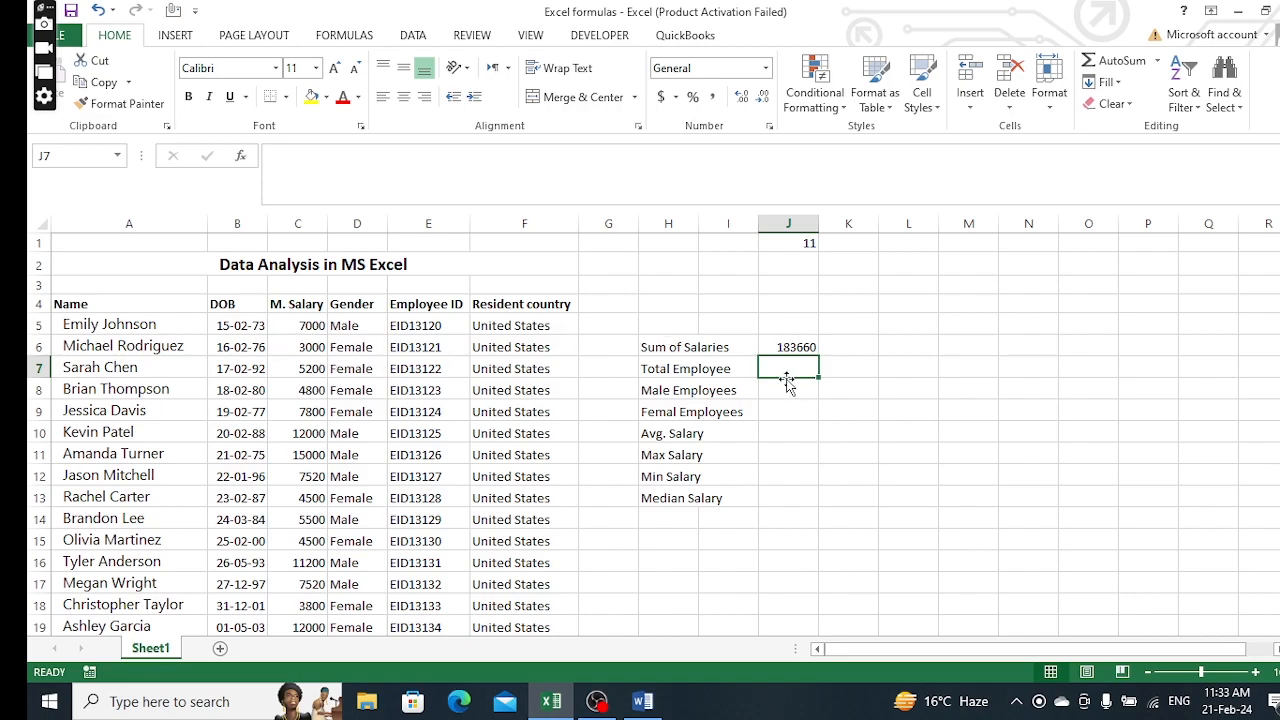
- Count all employees in J7 beside Total Employee with =count(C5:C29)
text(=)
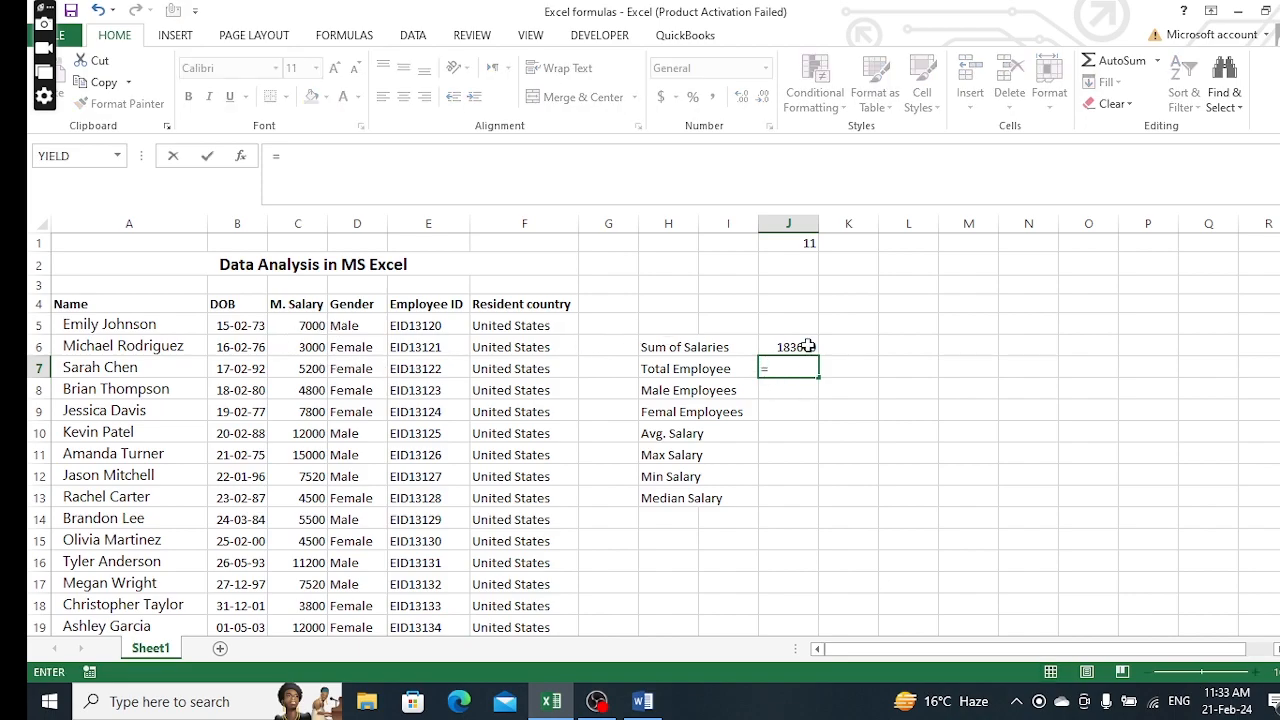
text(count)
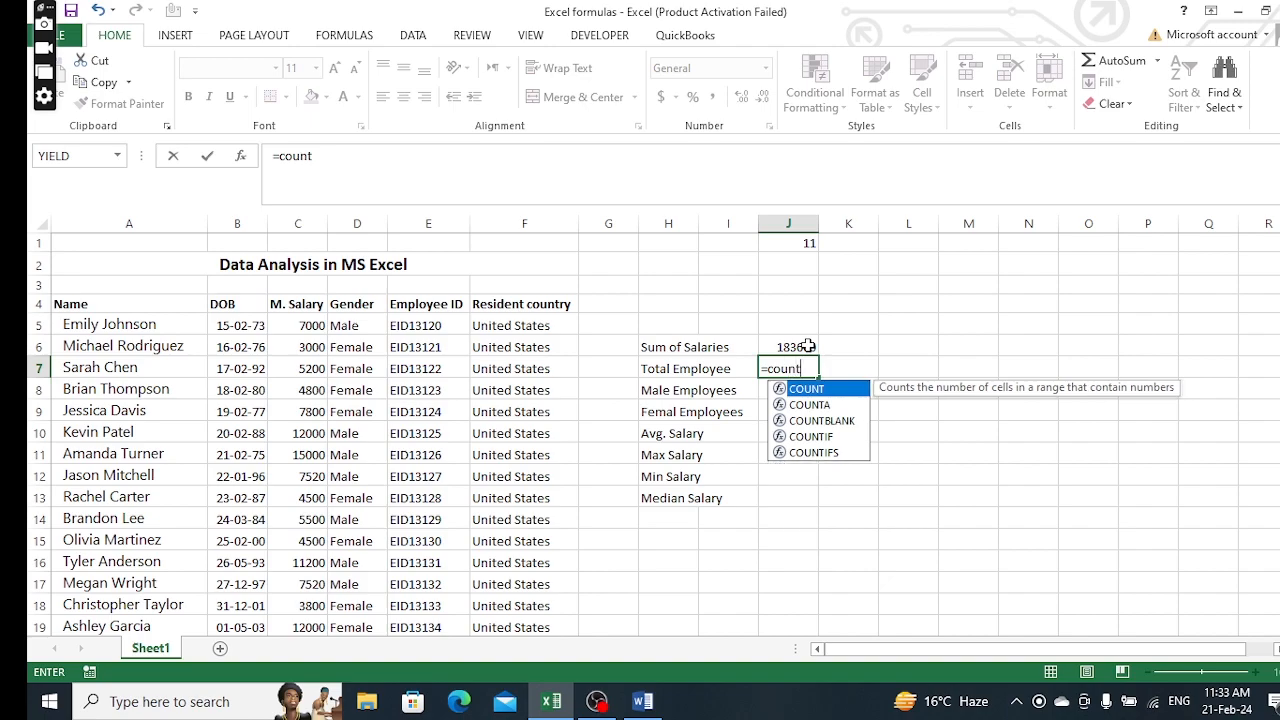
text(()
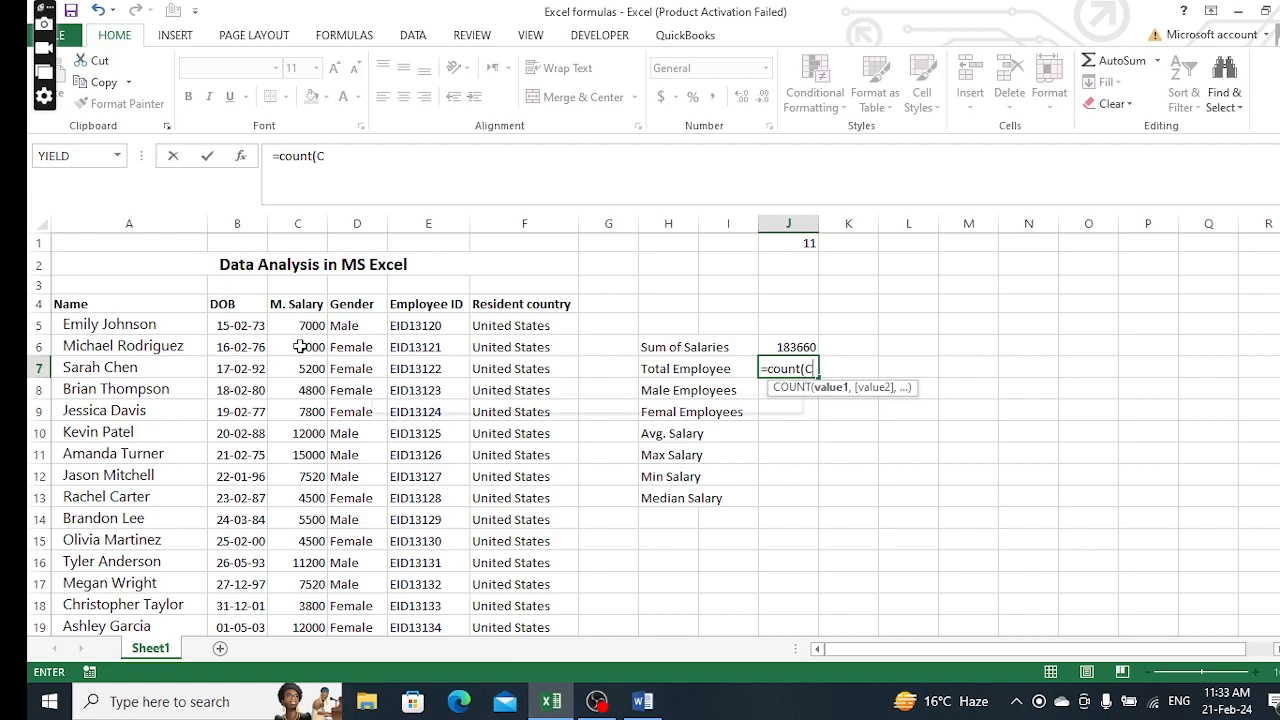
text(C5)
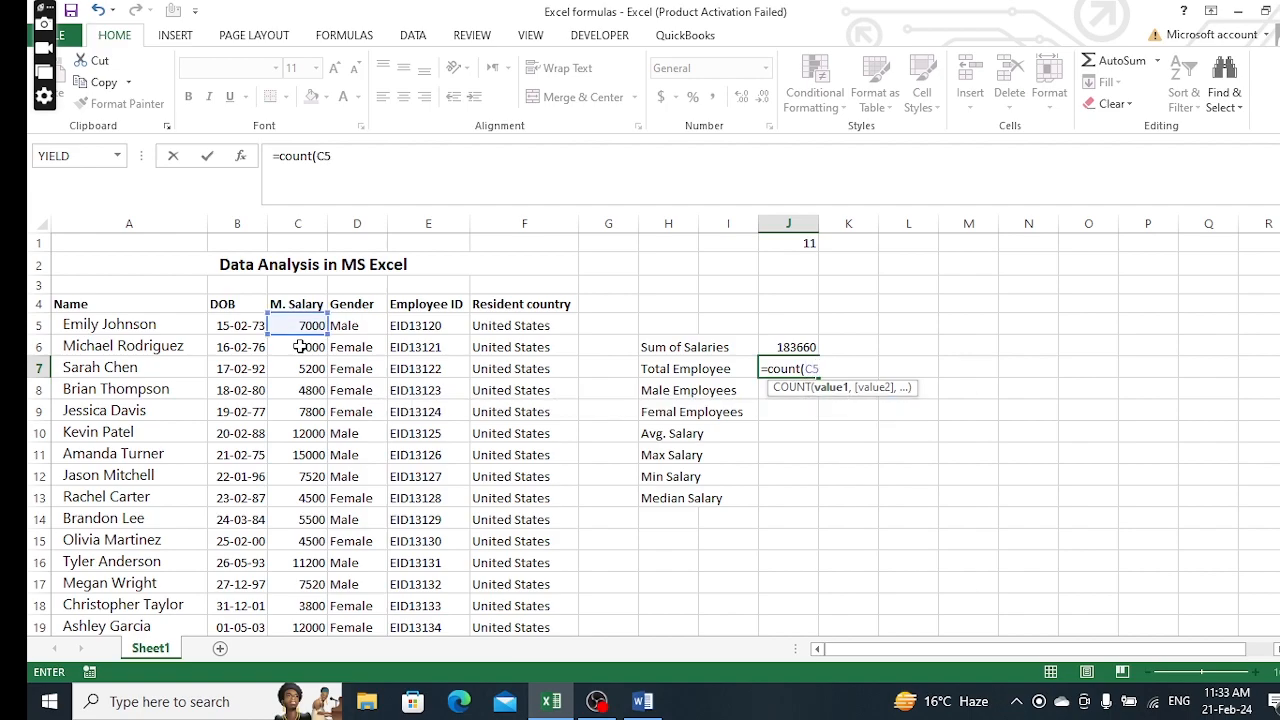
text(:C29))
key(Return)
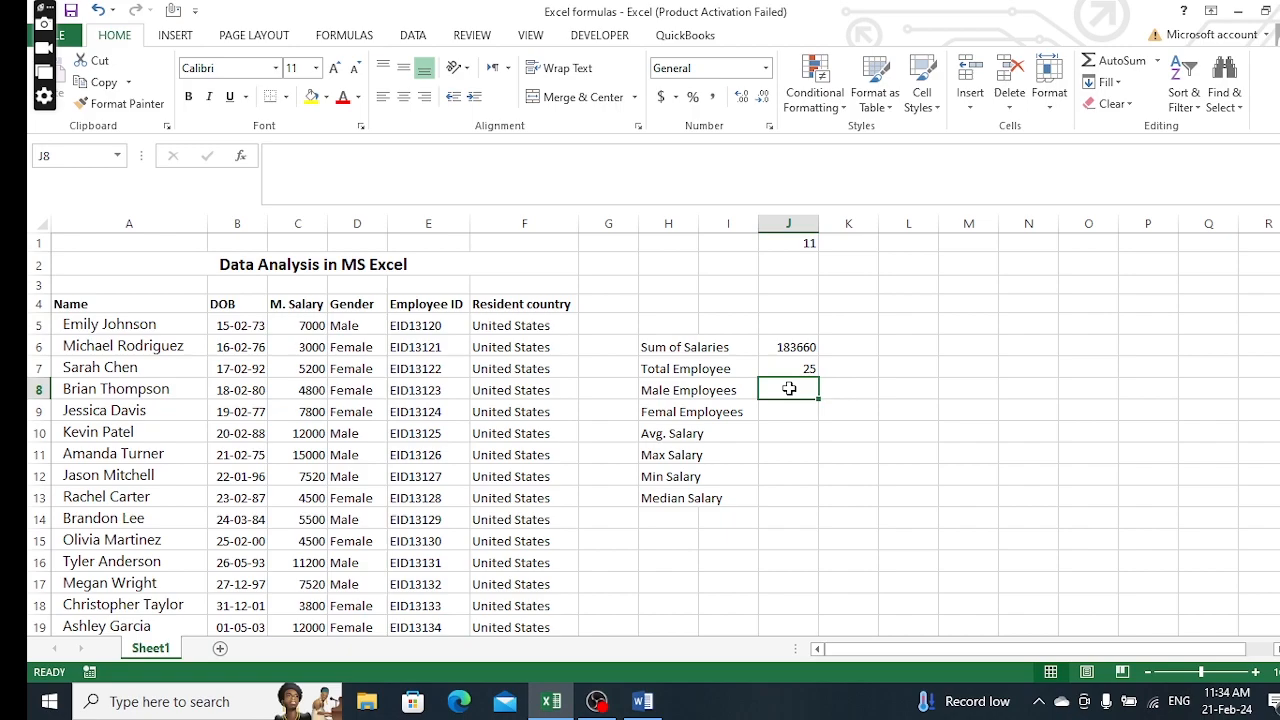
- Count the male employees in J8 with =countif(D5:D29,"Male")
text(=cou)
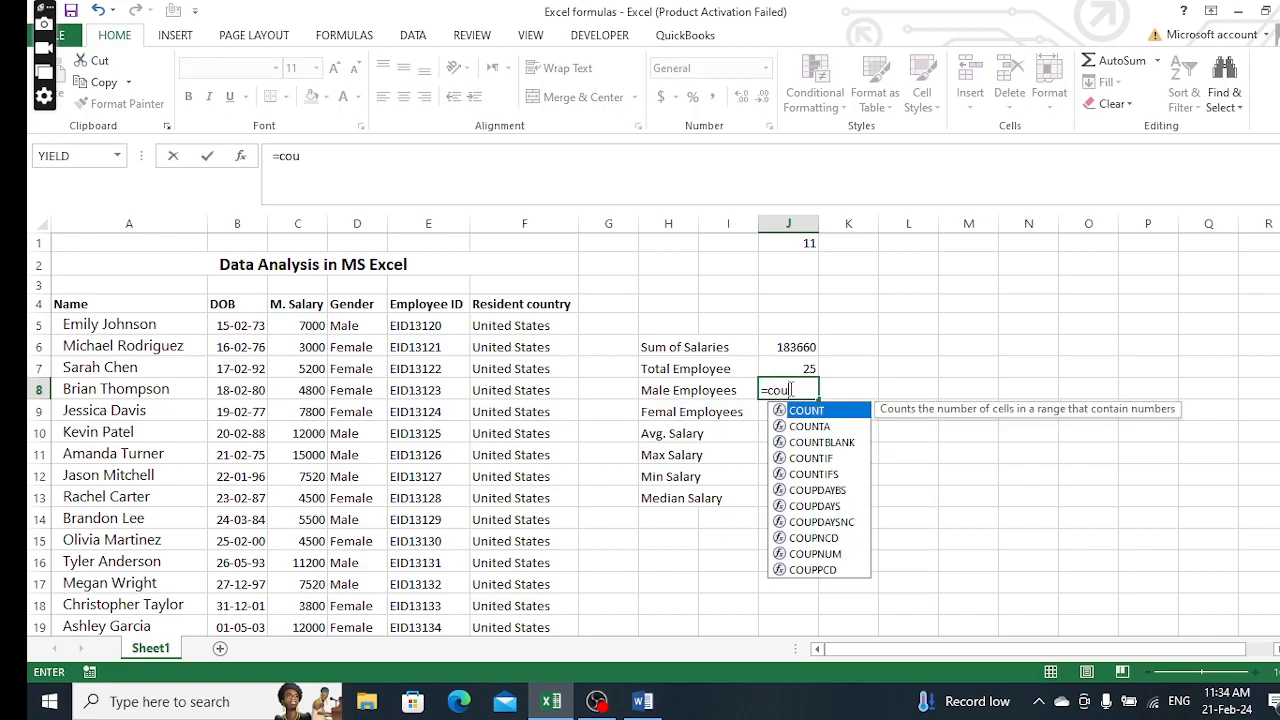
text(ntif)
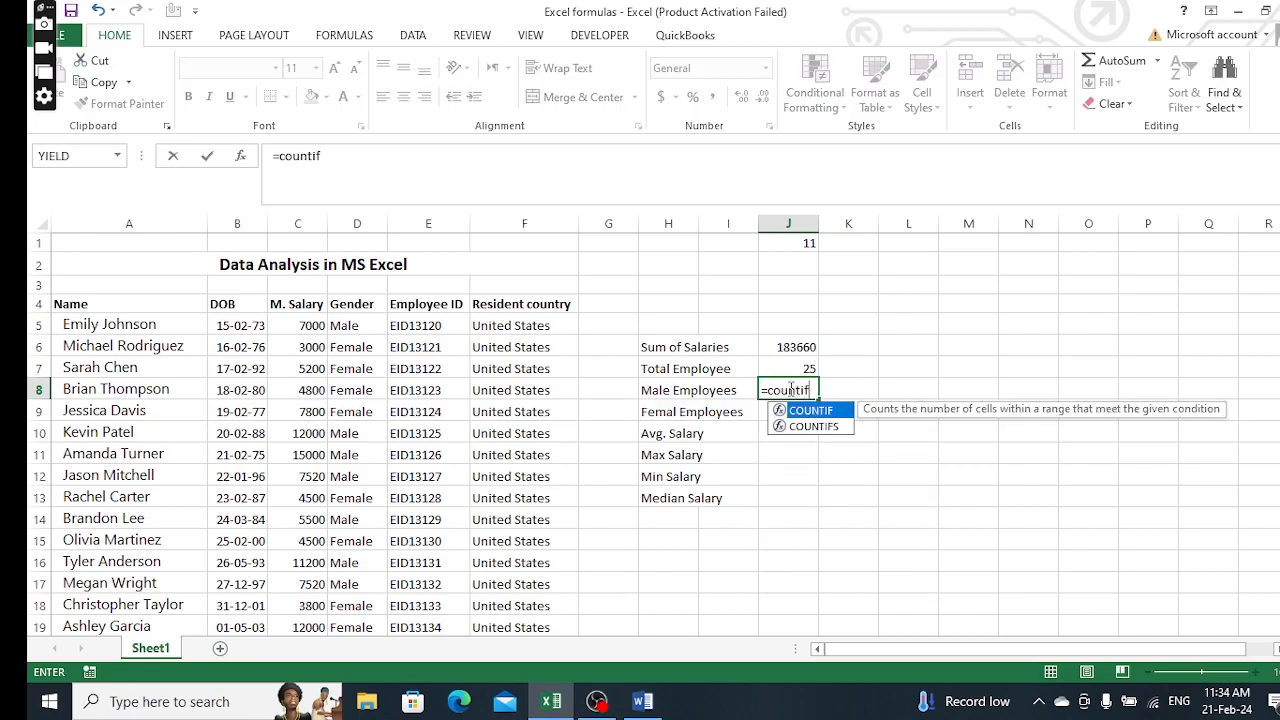
text(()
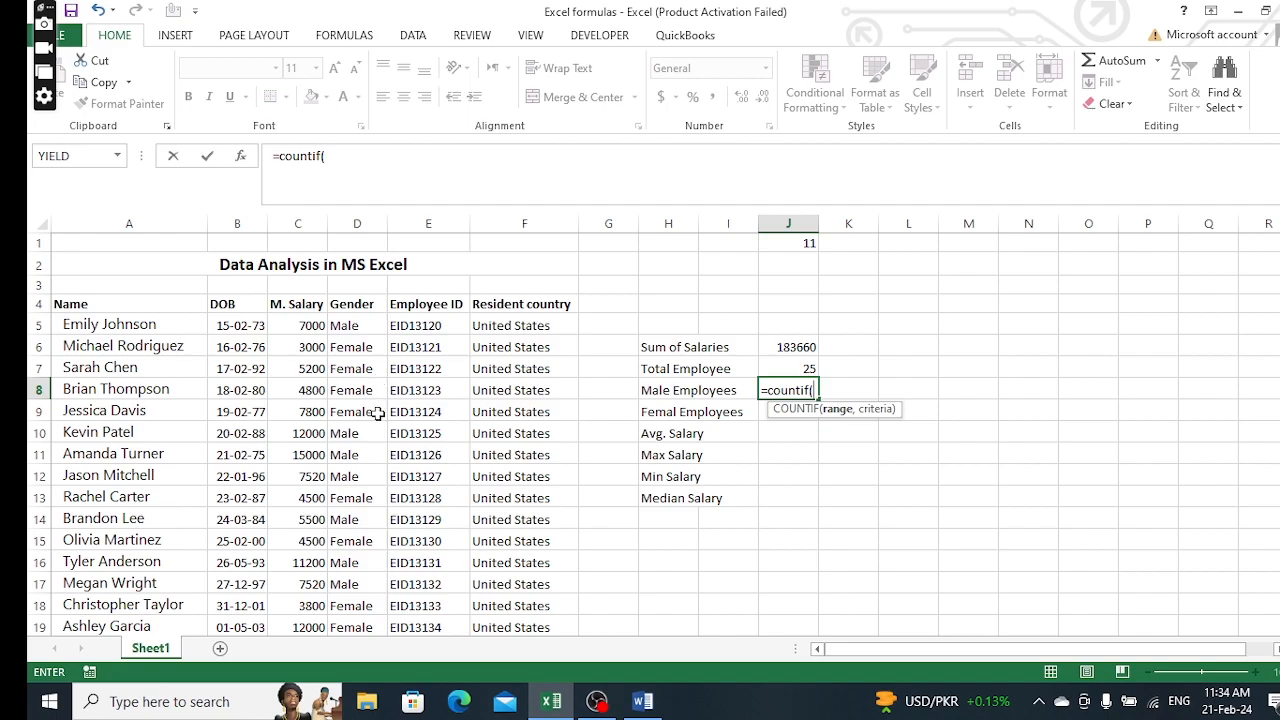
text(D)
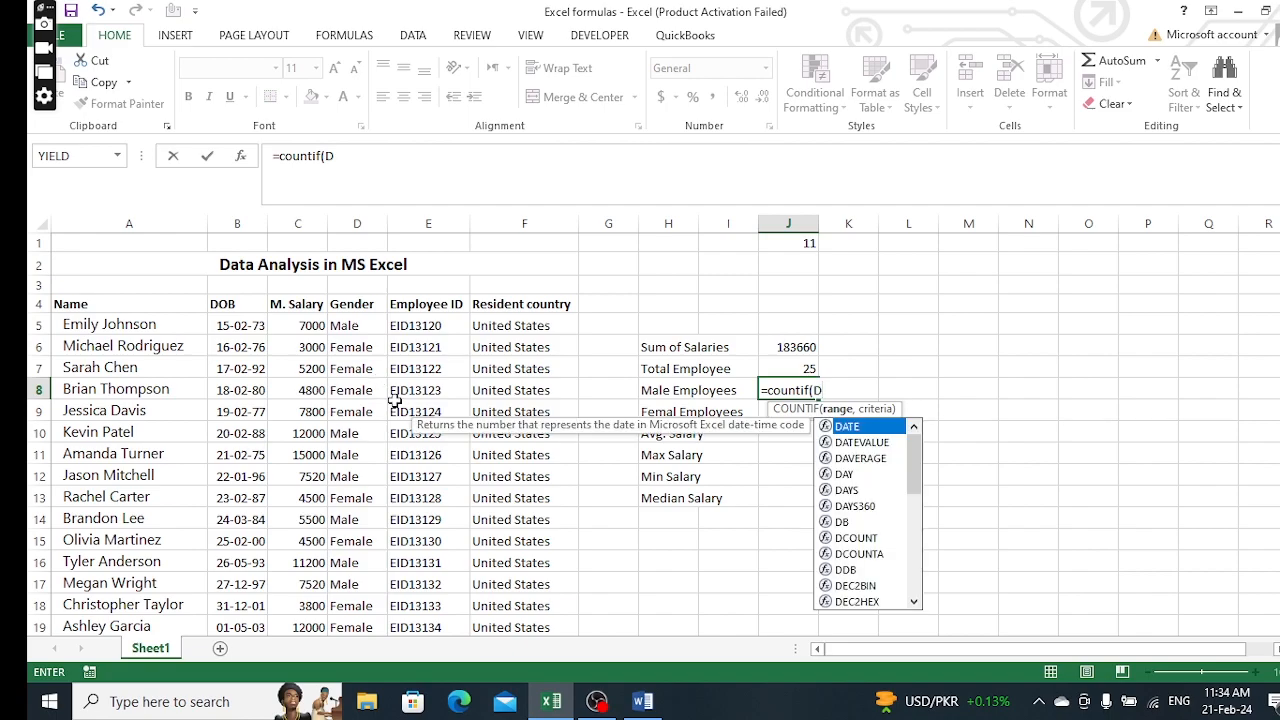
text(5:)
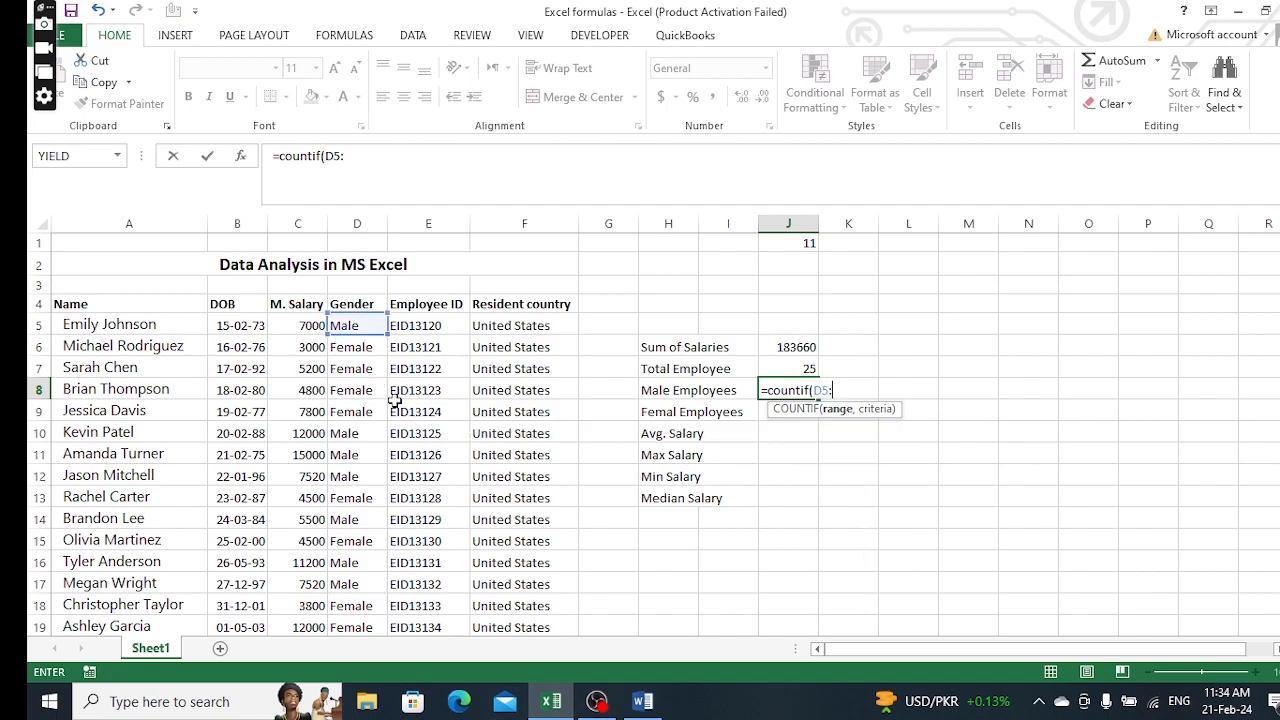
text(D29)
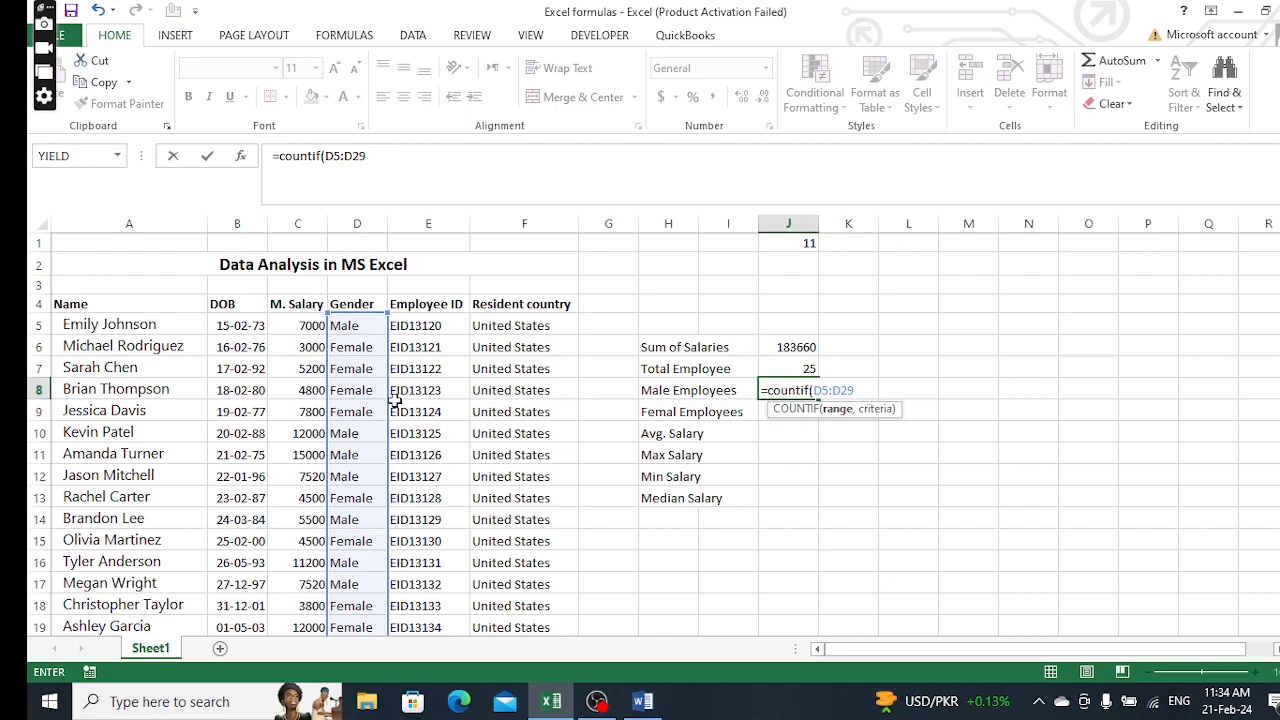
text(,"Male"))
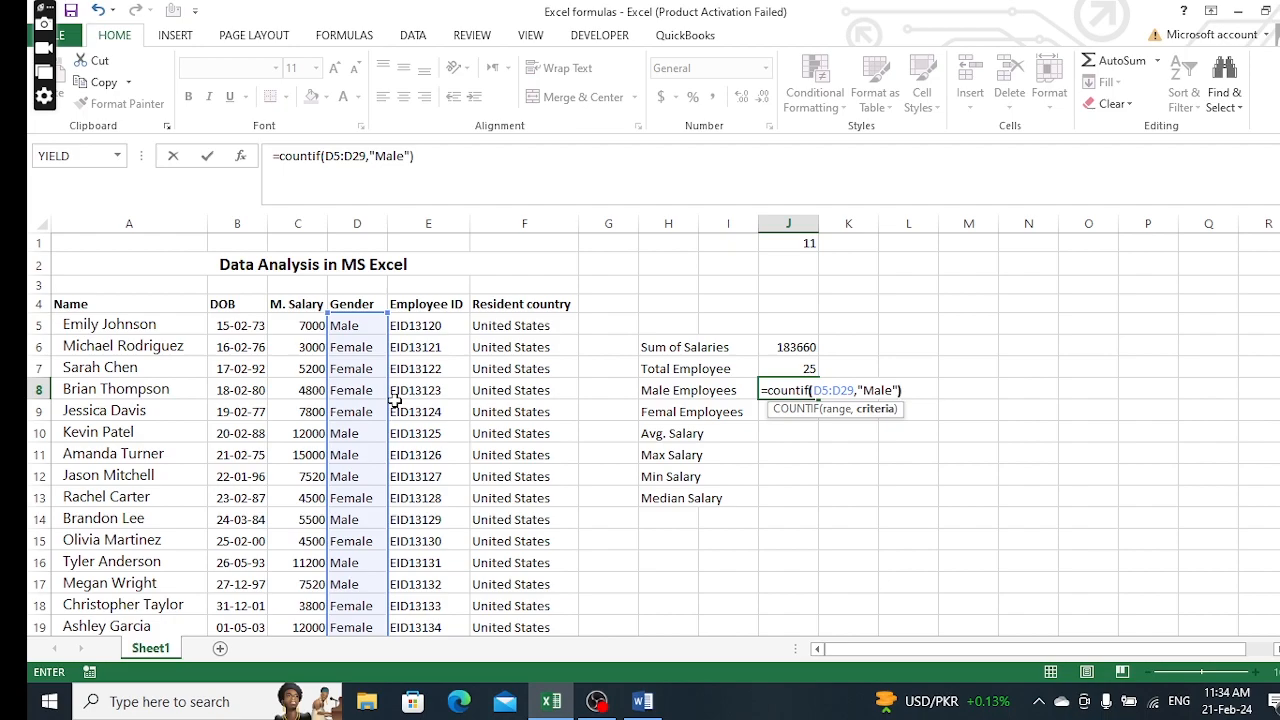
key(Return)
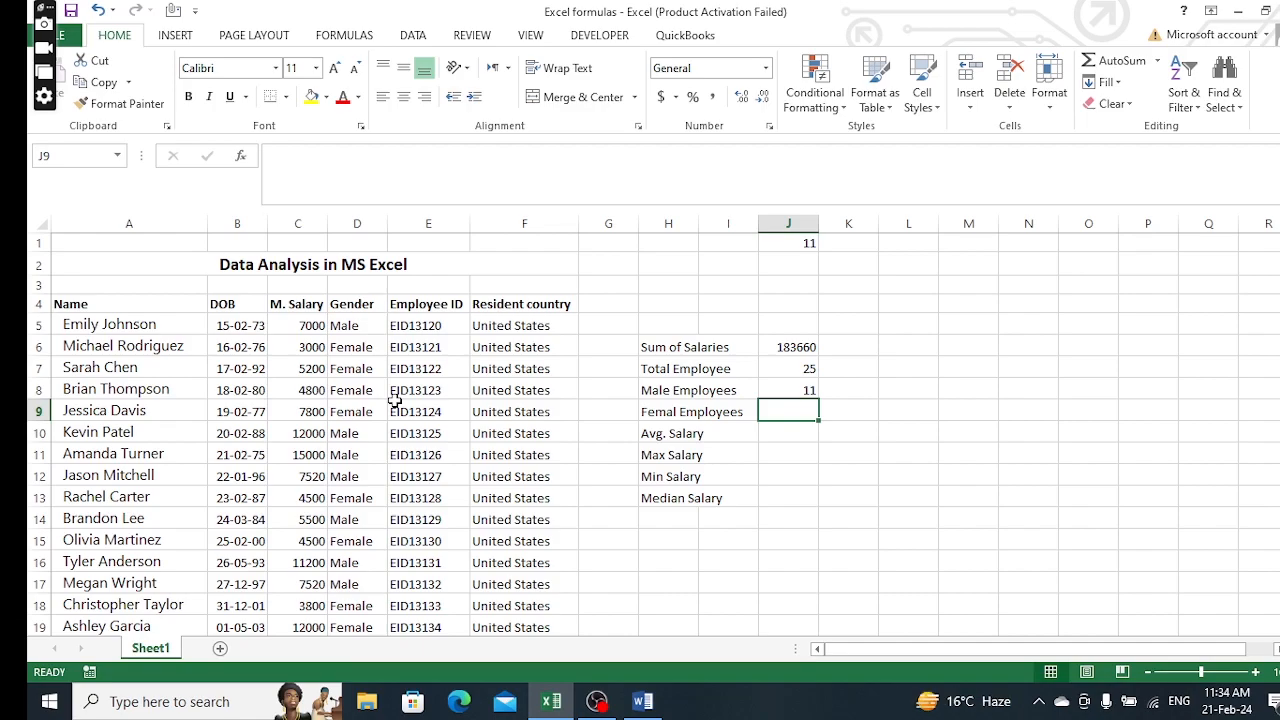
- Try to count the female employees in J9 with =Countif(D5:D29,Female), leaving the criterion unquoted
text(=)
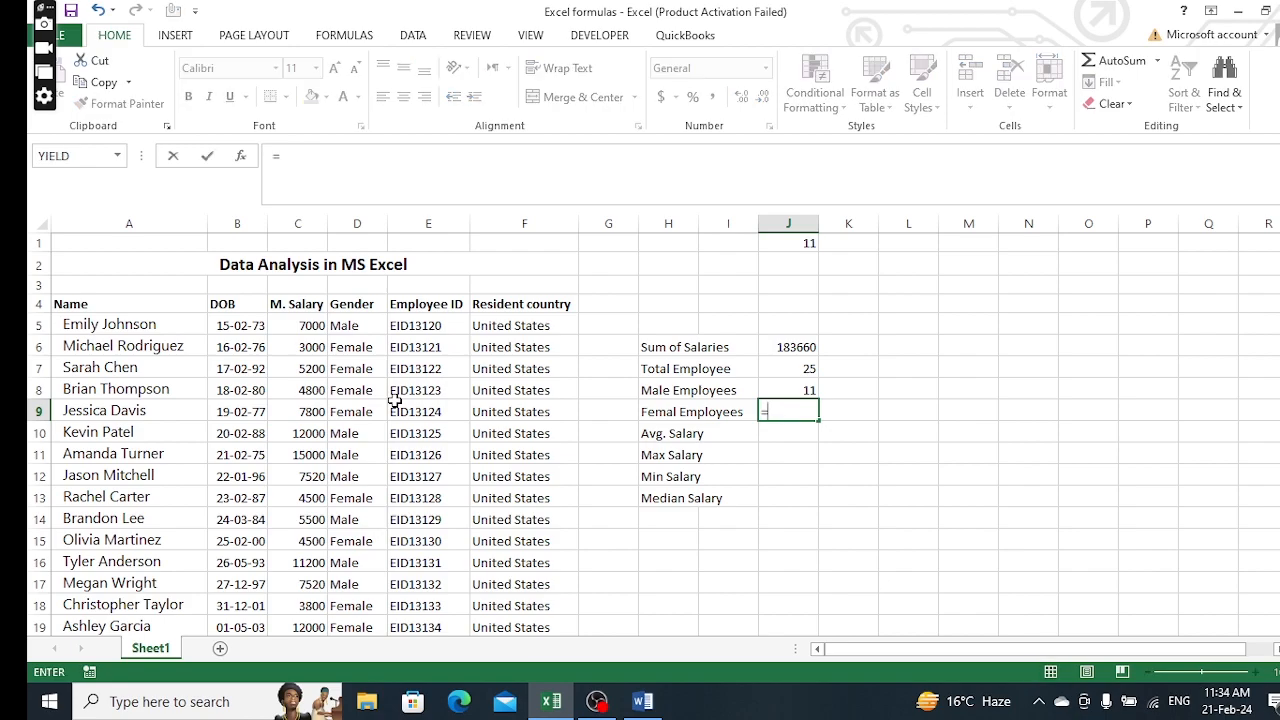
text(Coun)
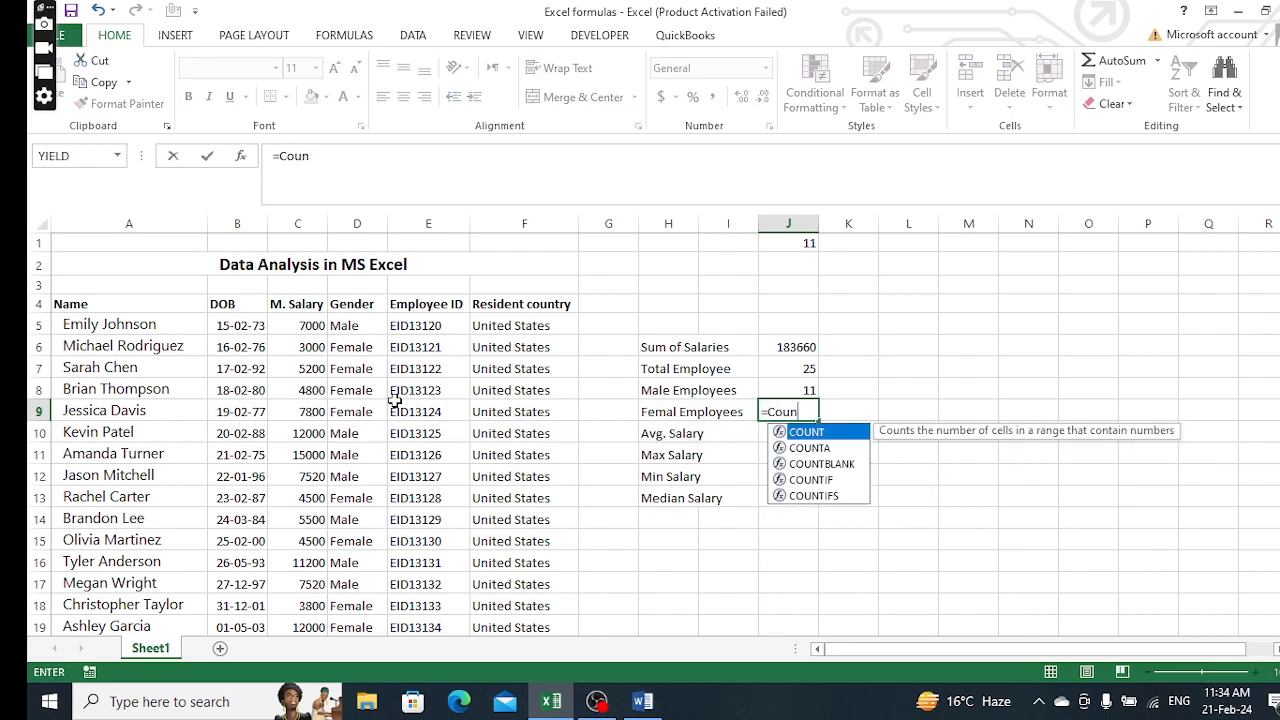
text(tif)
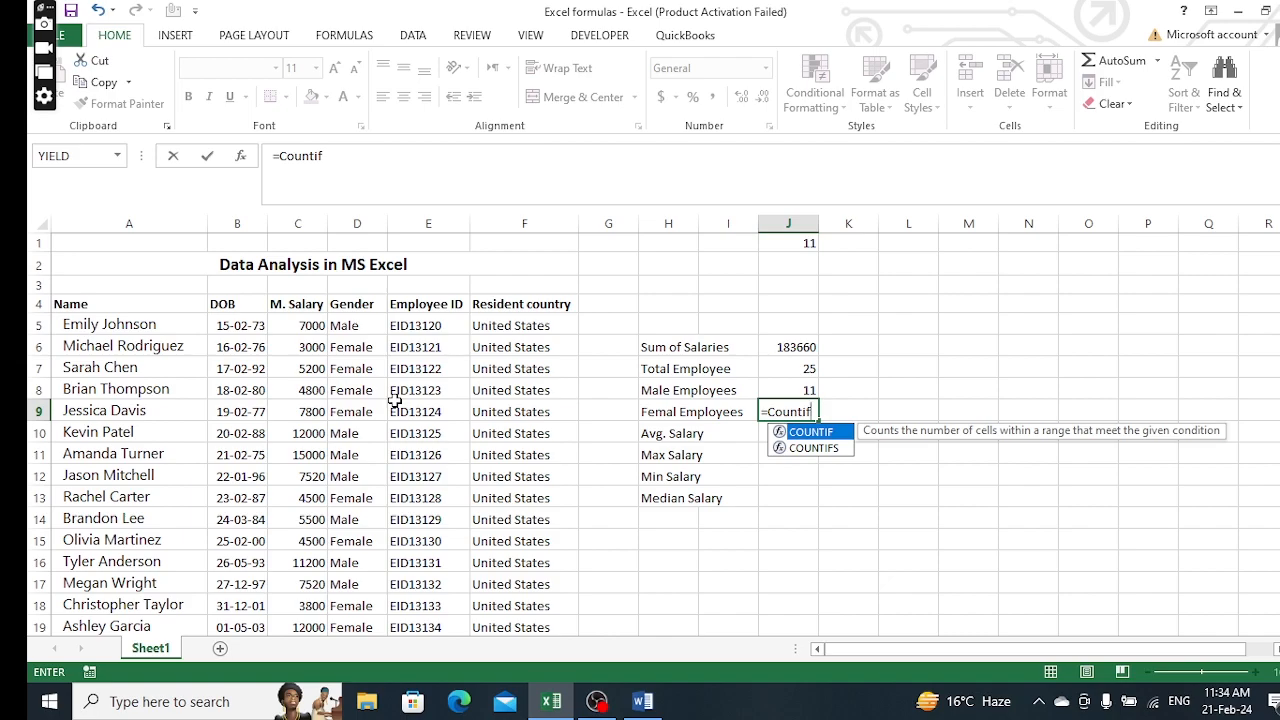
text(()
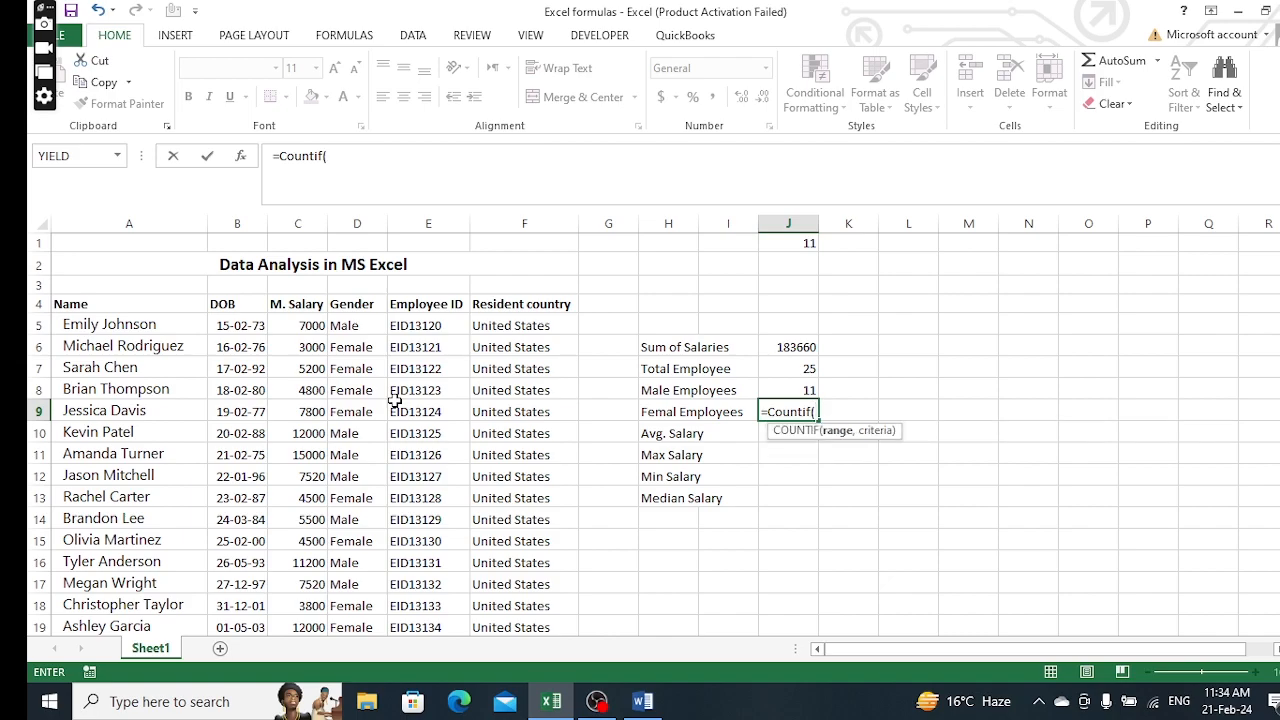
text(D5)
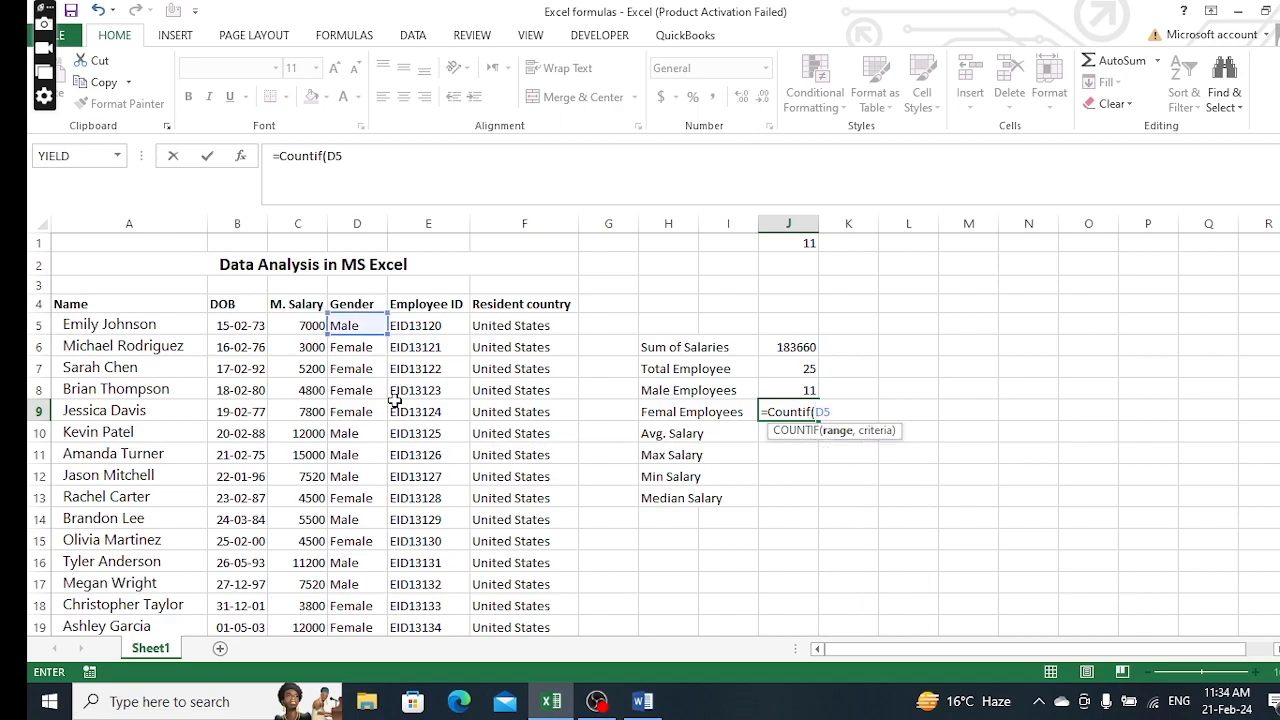
text(:D)
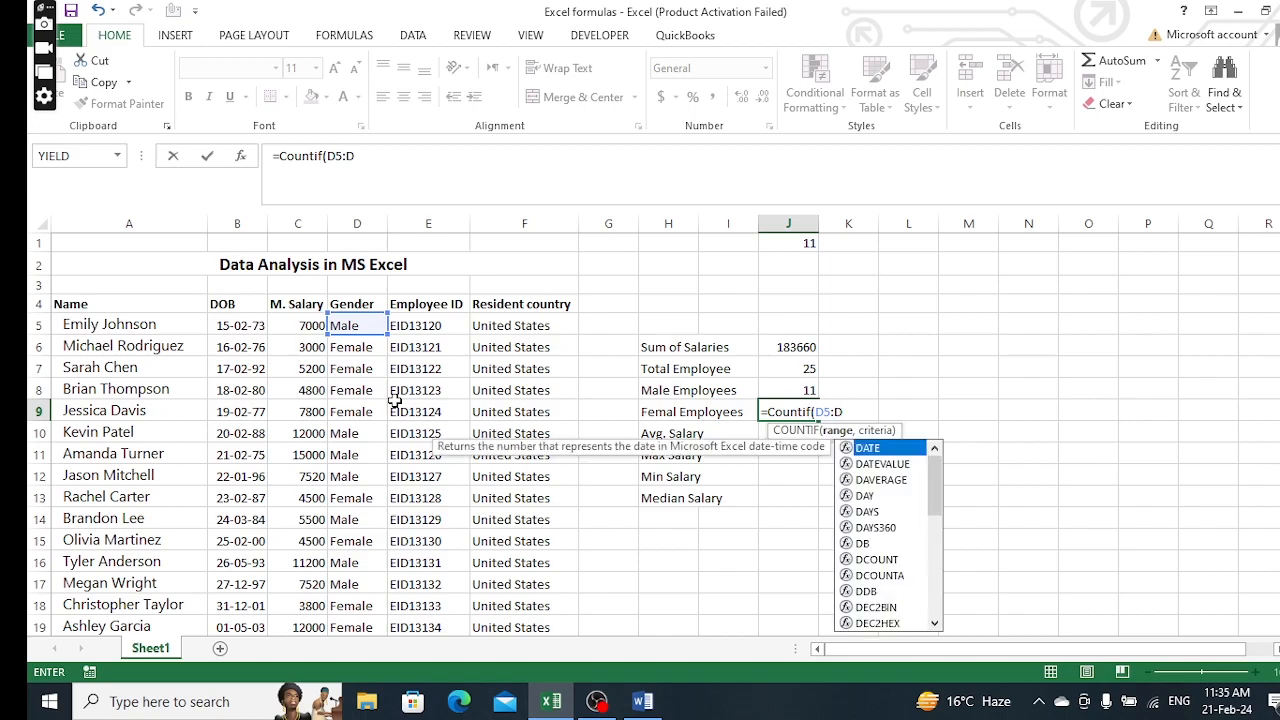
text(29)
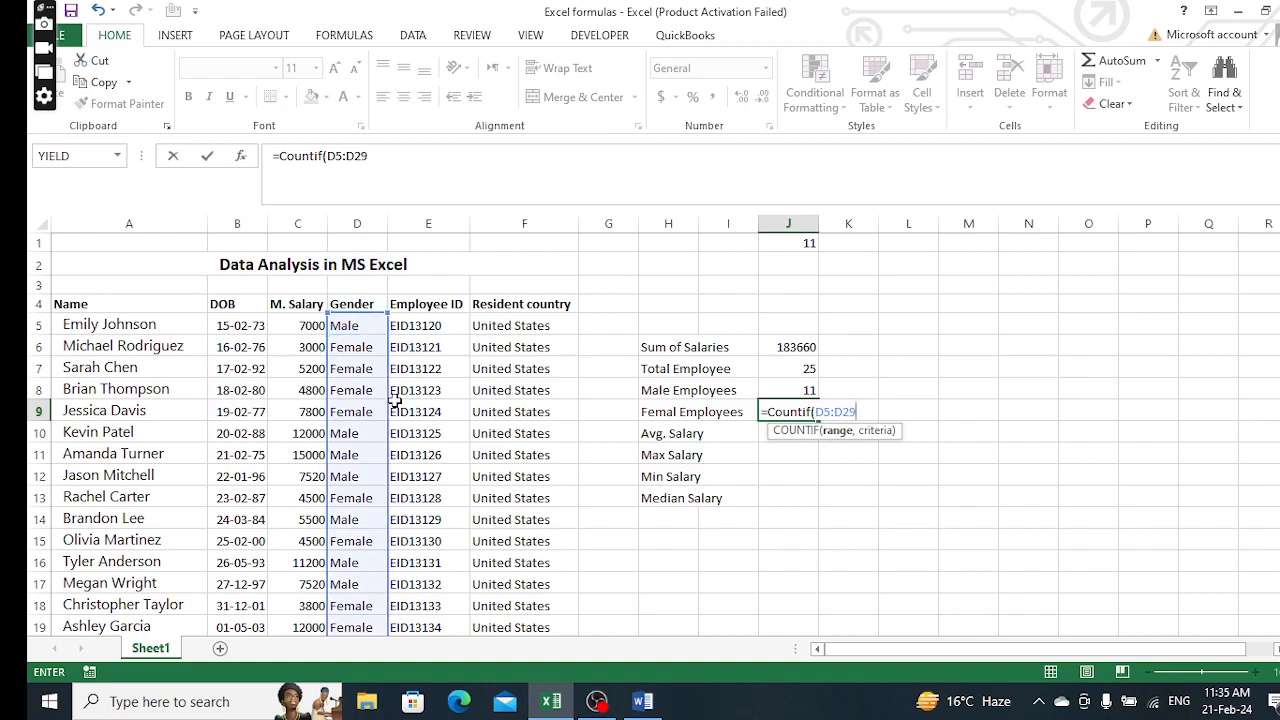
text(,Female)
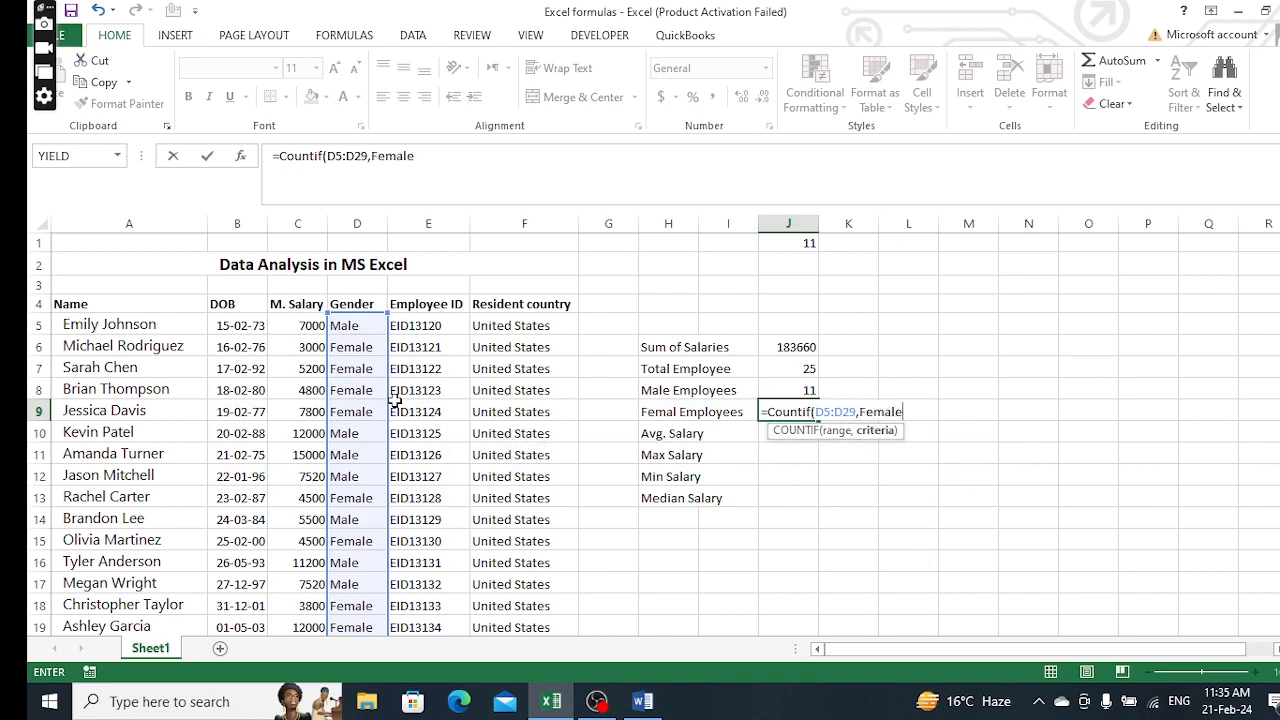
text())
key(Return)
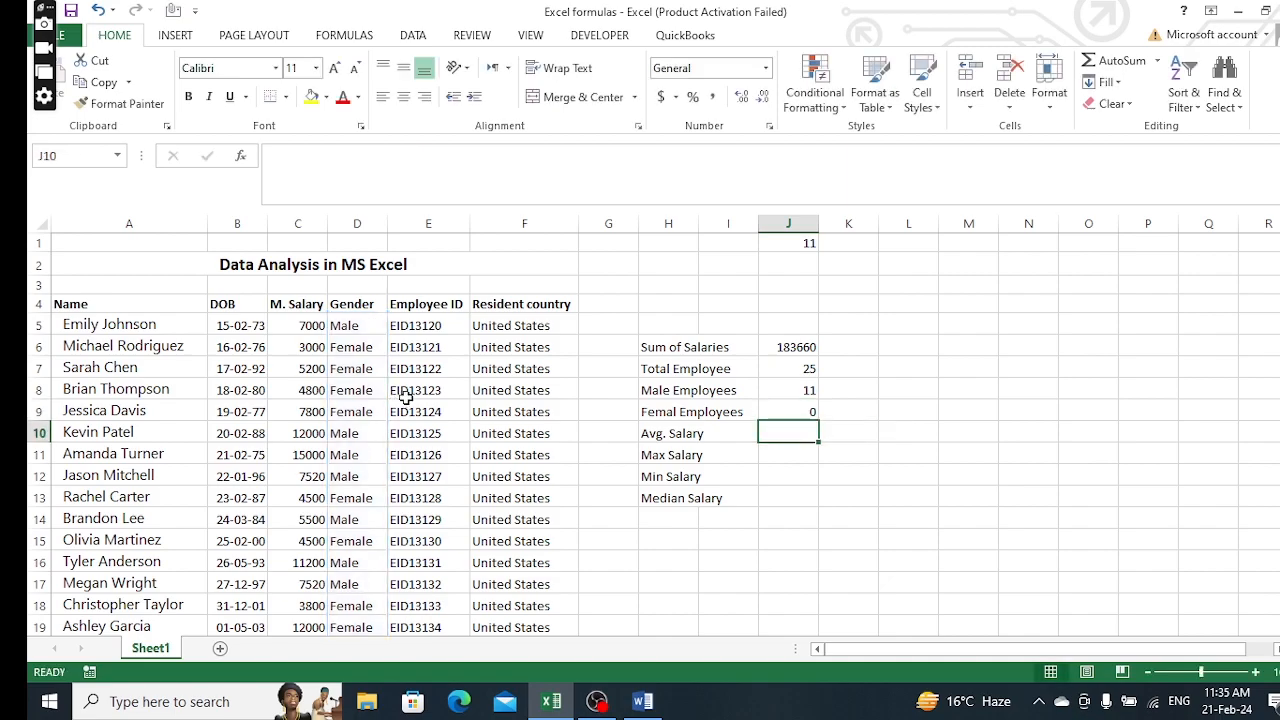
- Replace the formula in J9 beside Femal Employees with =countif(D5:D29,"Female") to count the female employees
click(800, 407)
key(Delete)
text(=)
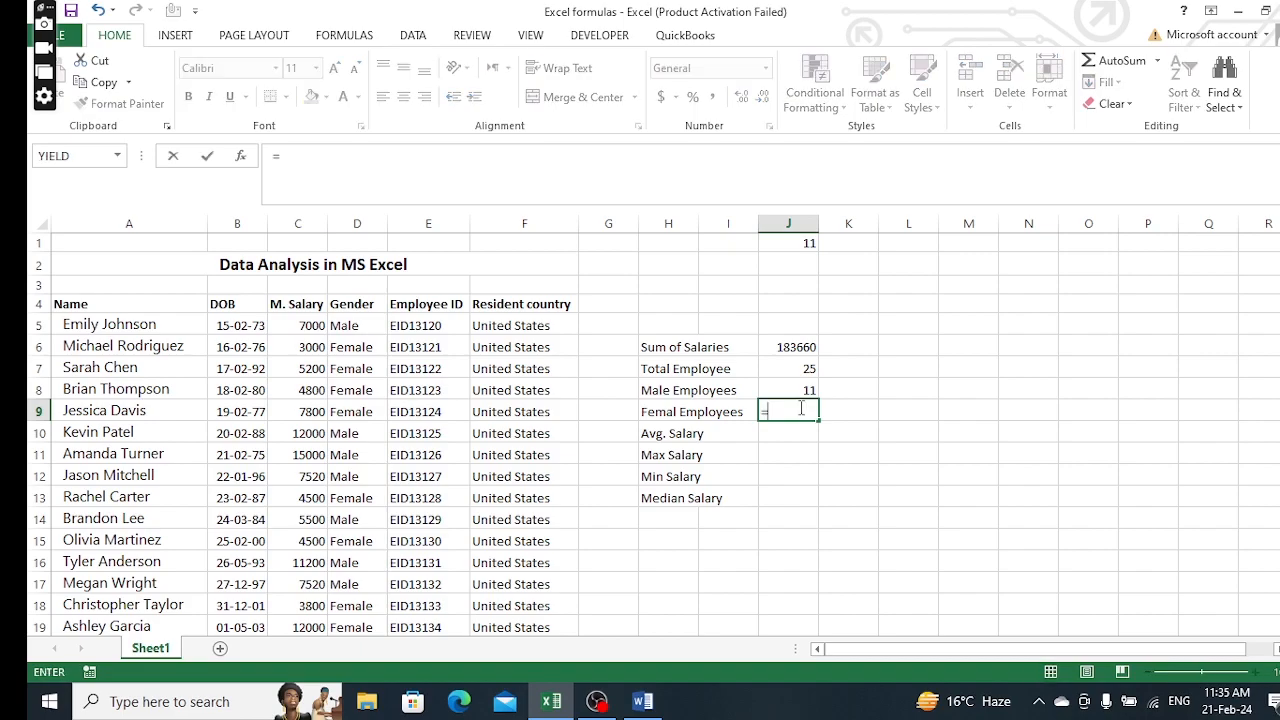
text(co)
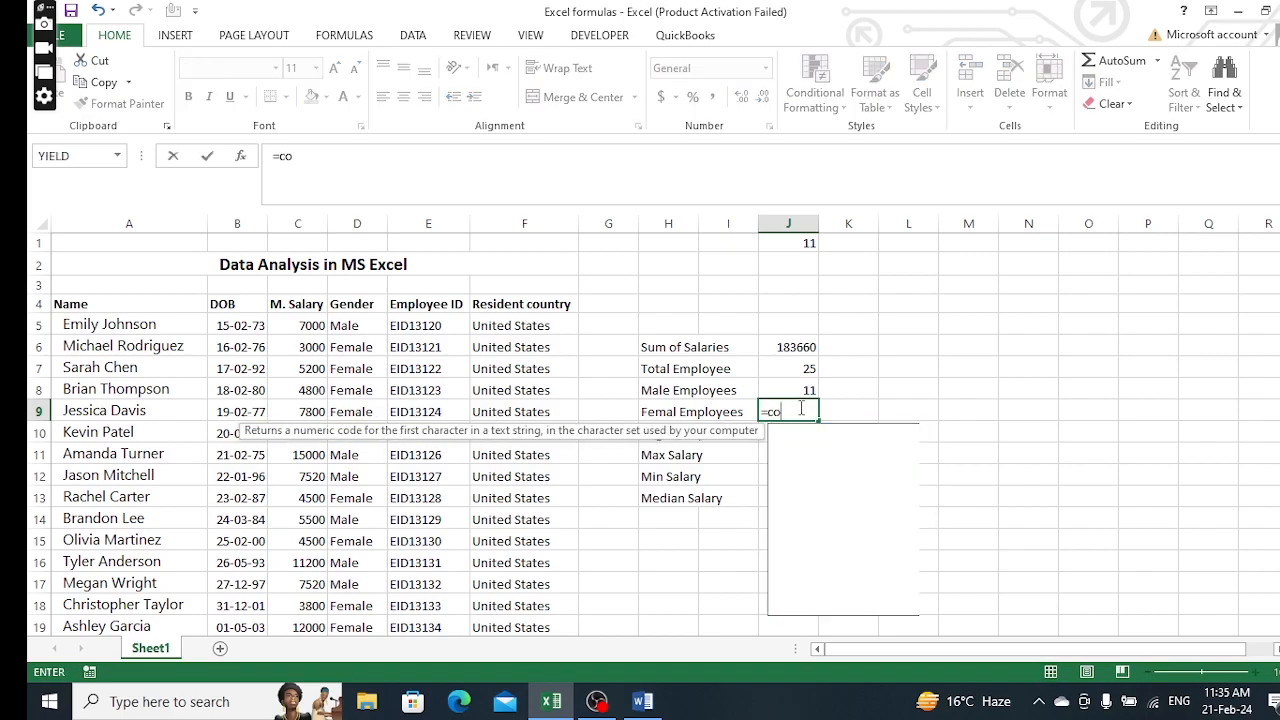
text(untif()
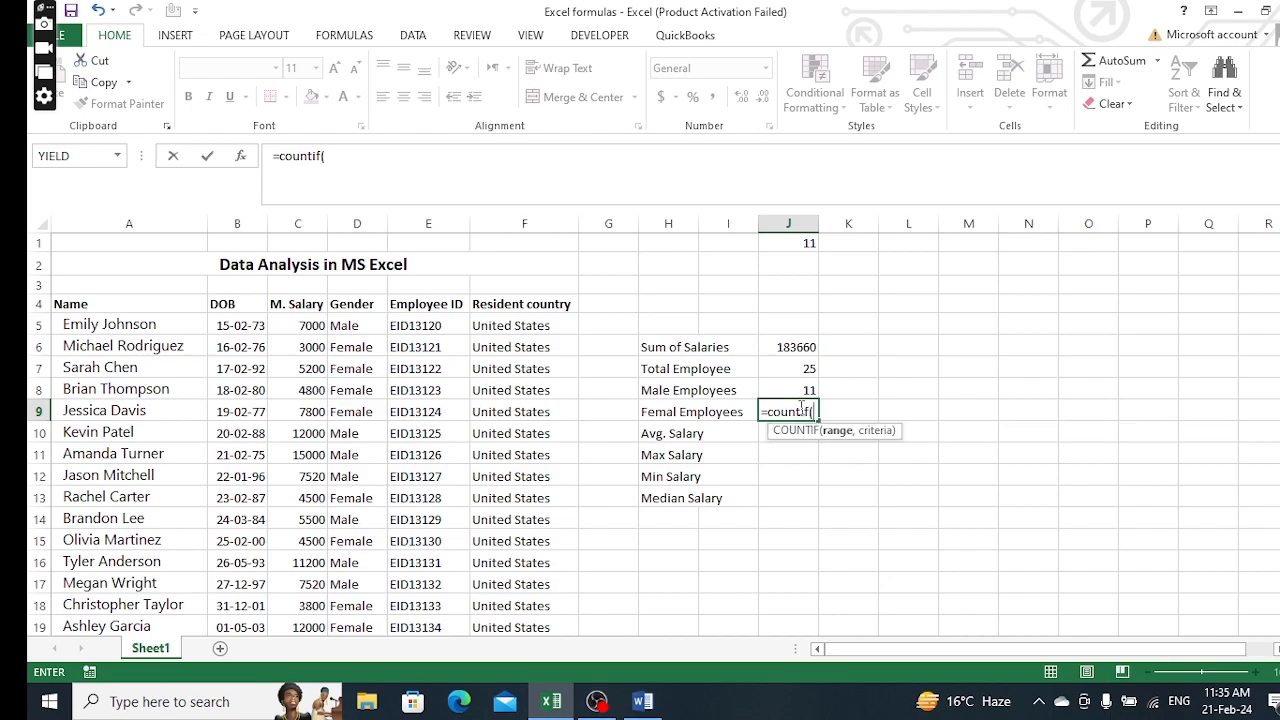
text(D)
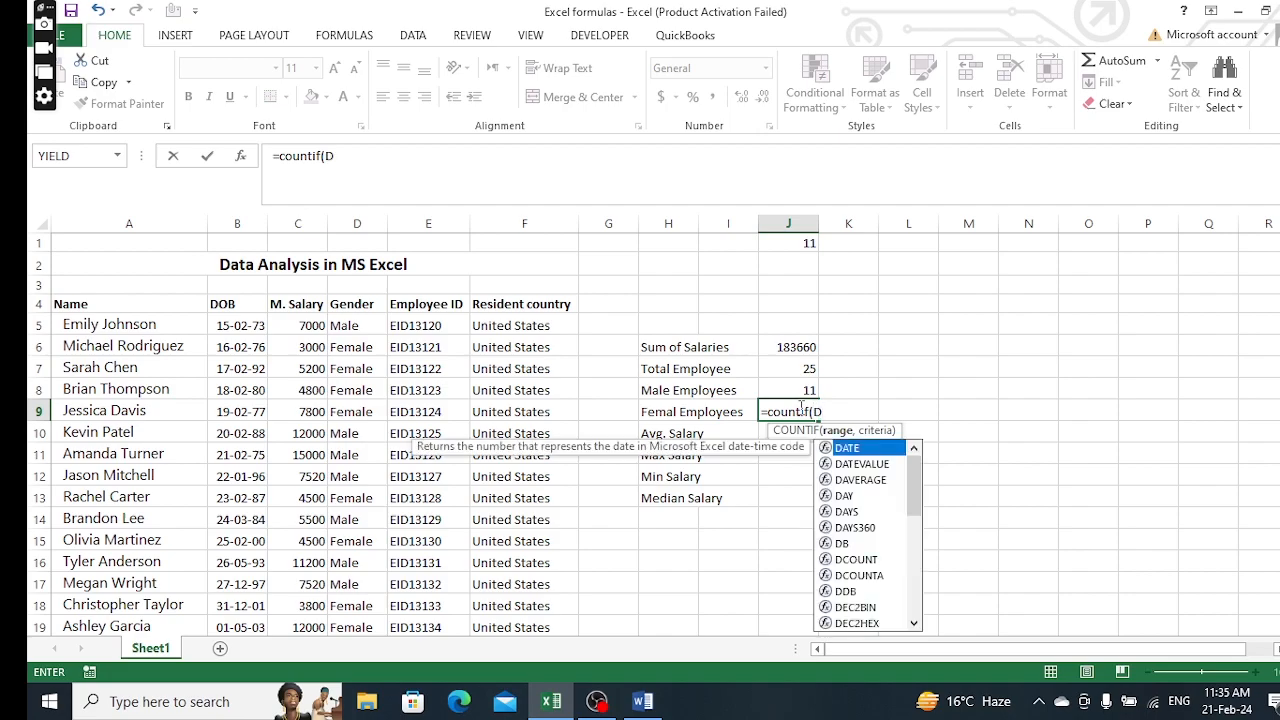
text(5:D2)
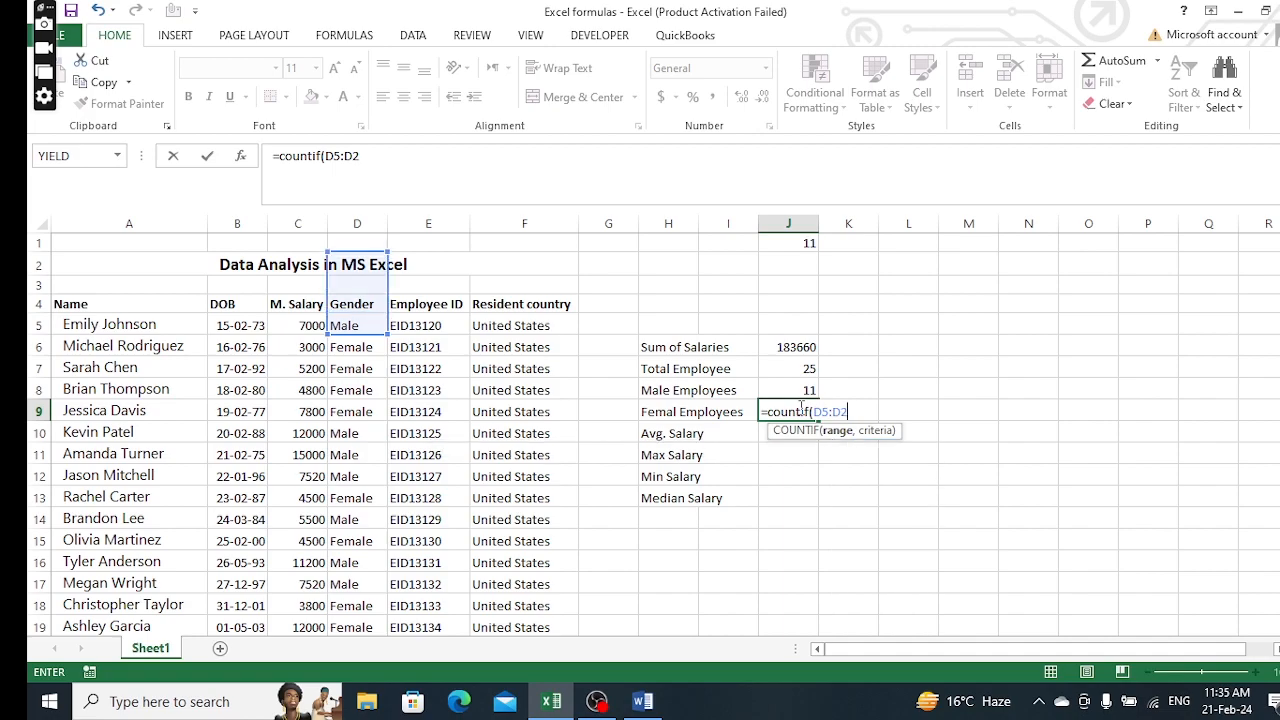
text(9,)
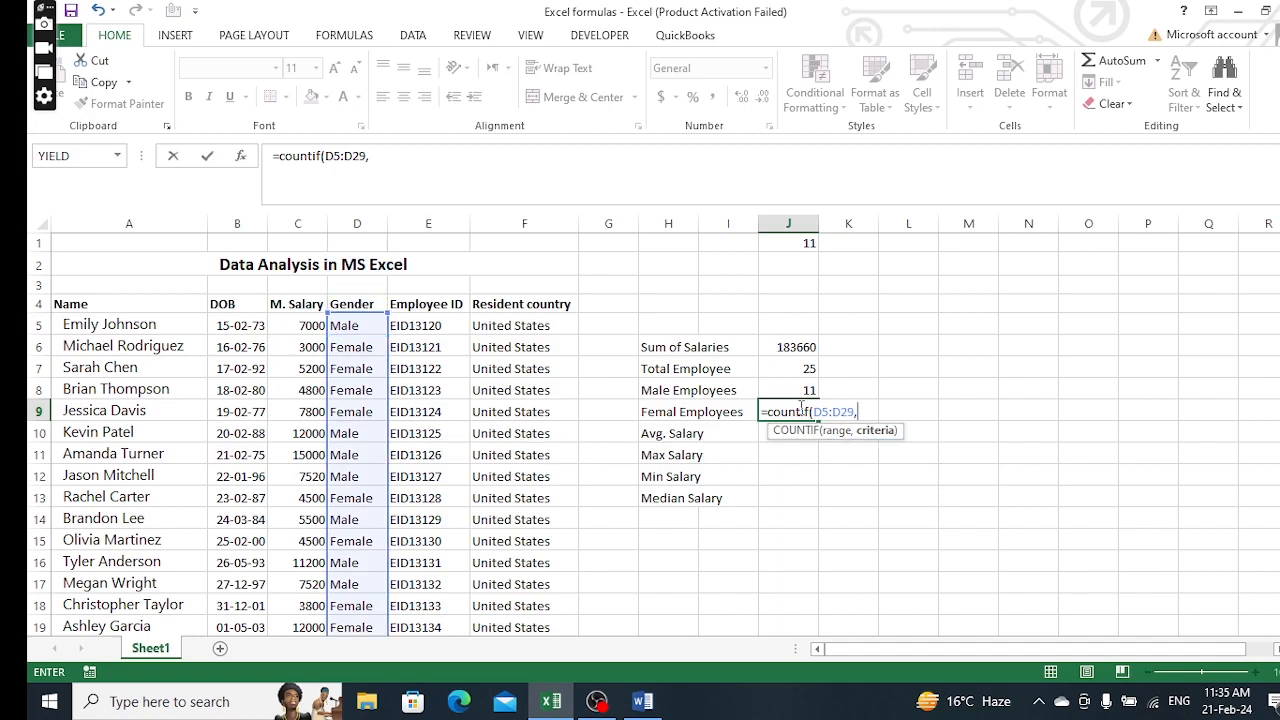
text("Female"))
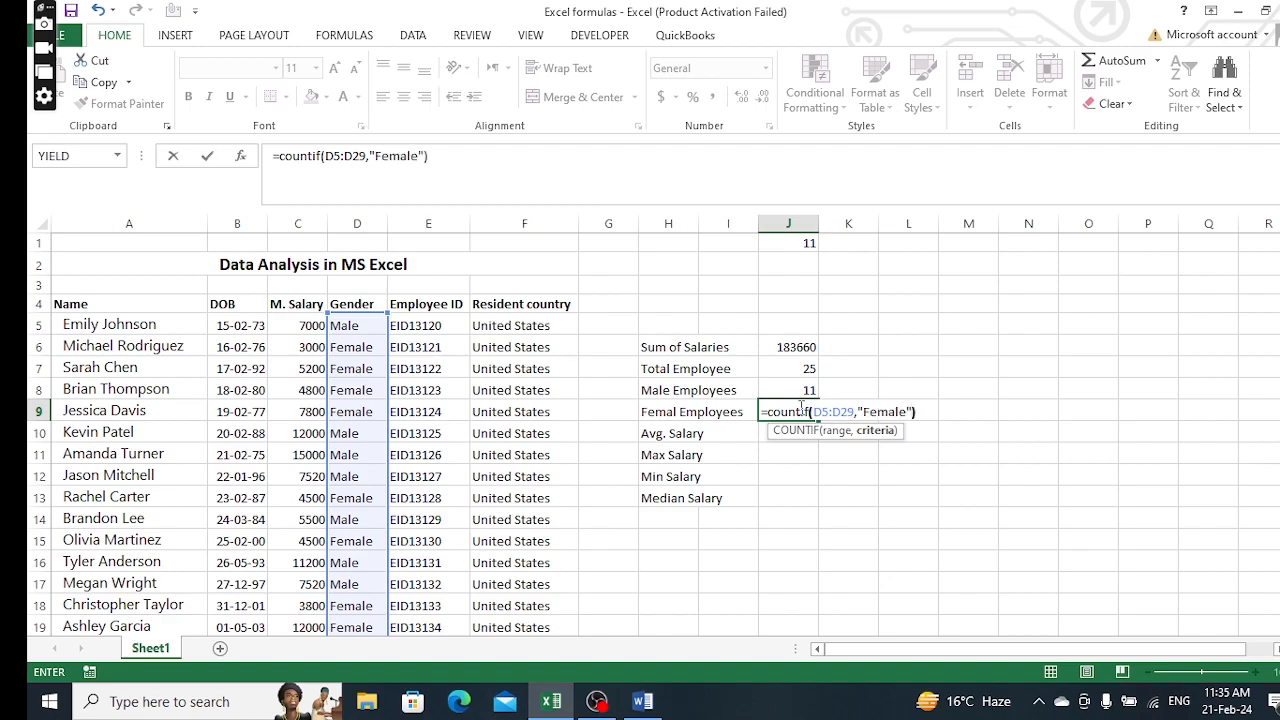
key(Return)
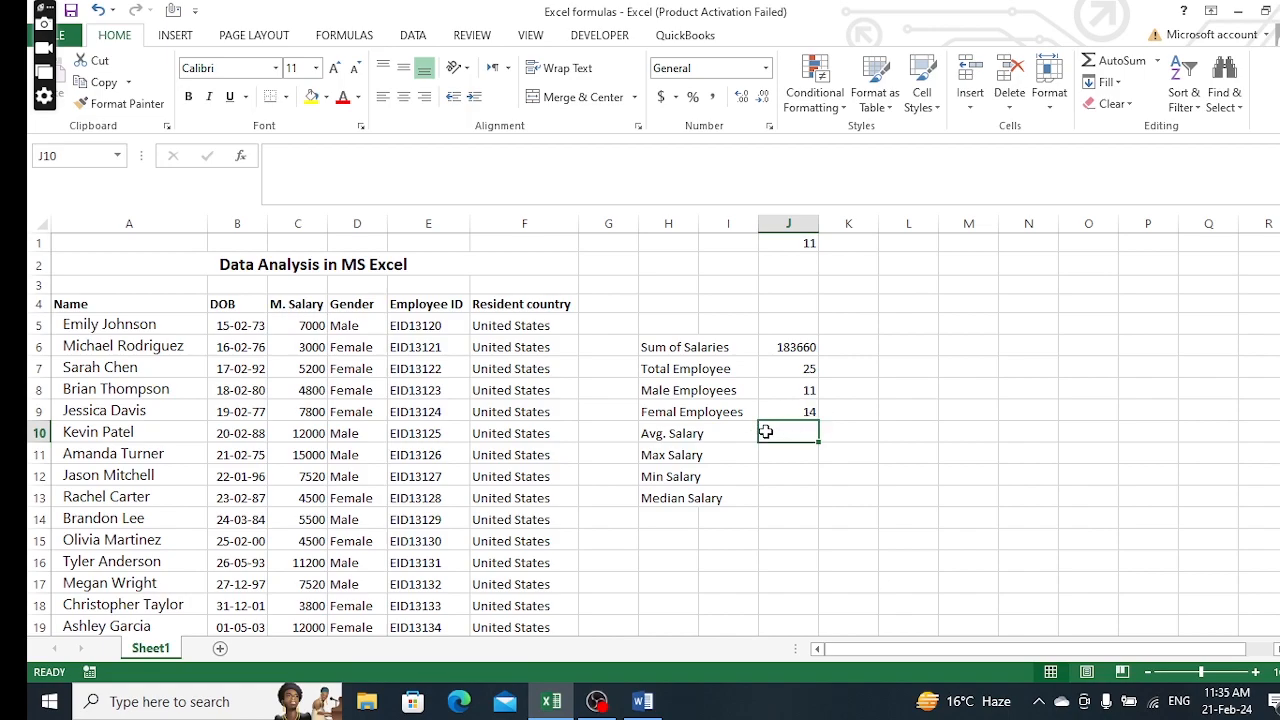
- Calculate the average monthly salary in J10 beside Avg. Salary with =average(C5:C29)
text(=average)
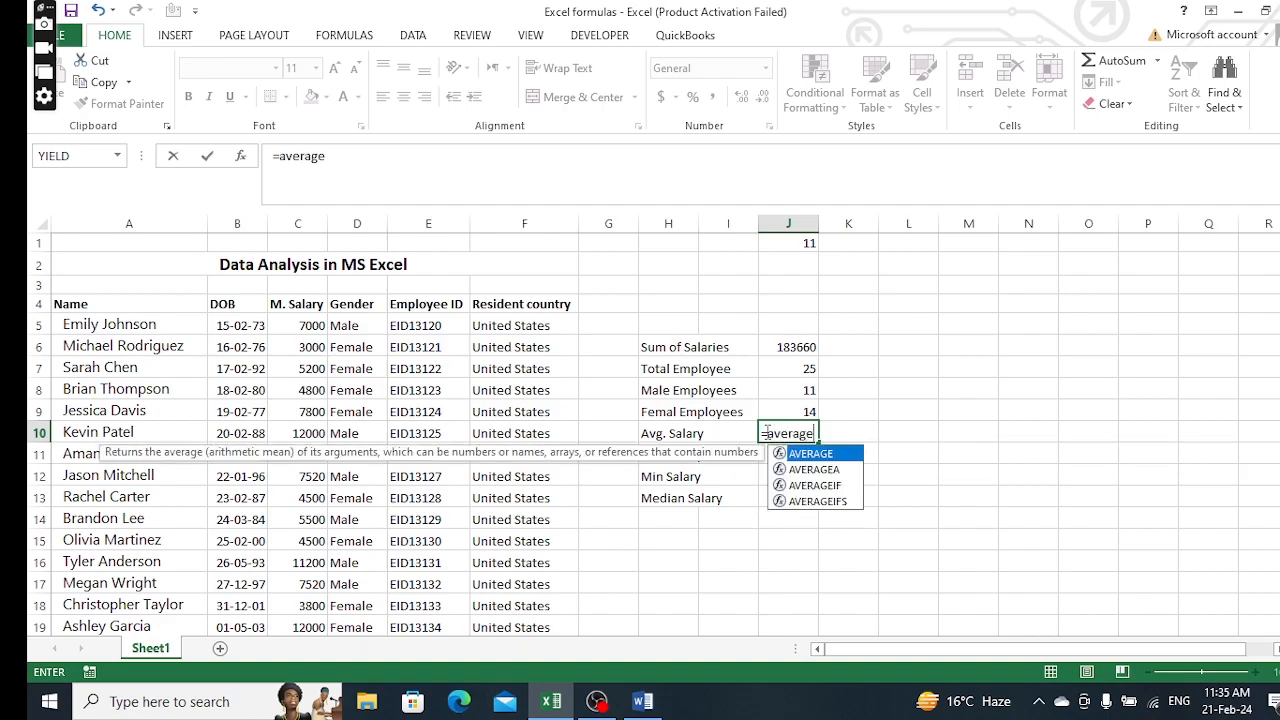
text(()
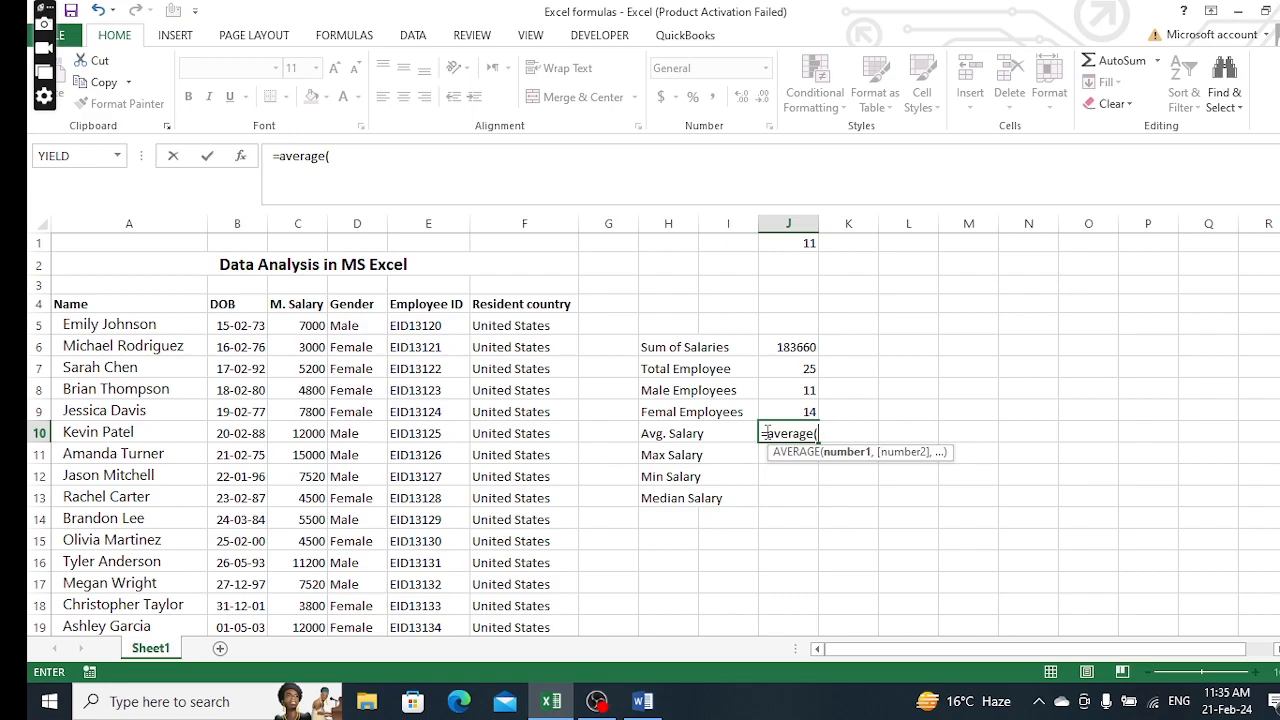
text(C)
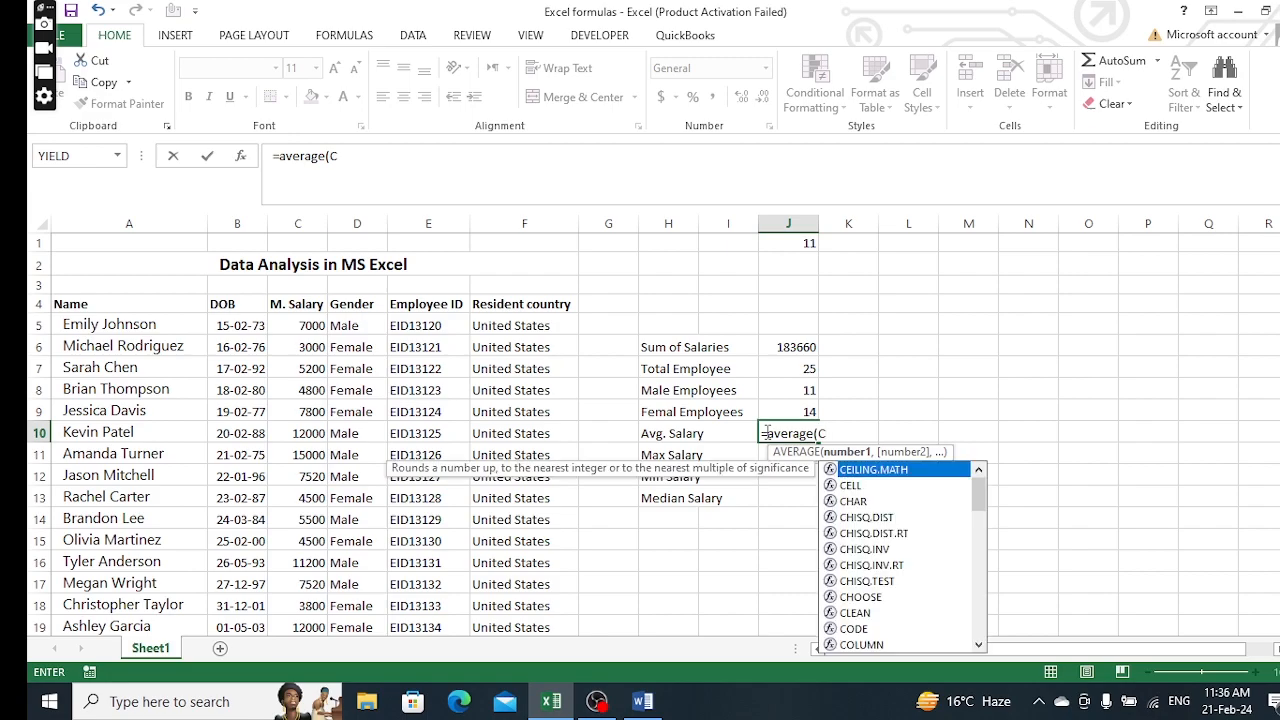
text(5:C)
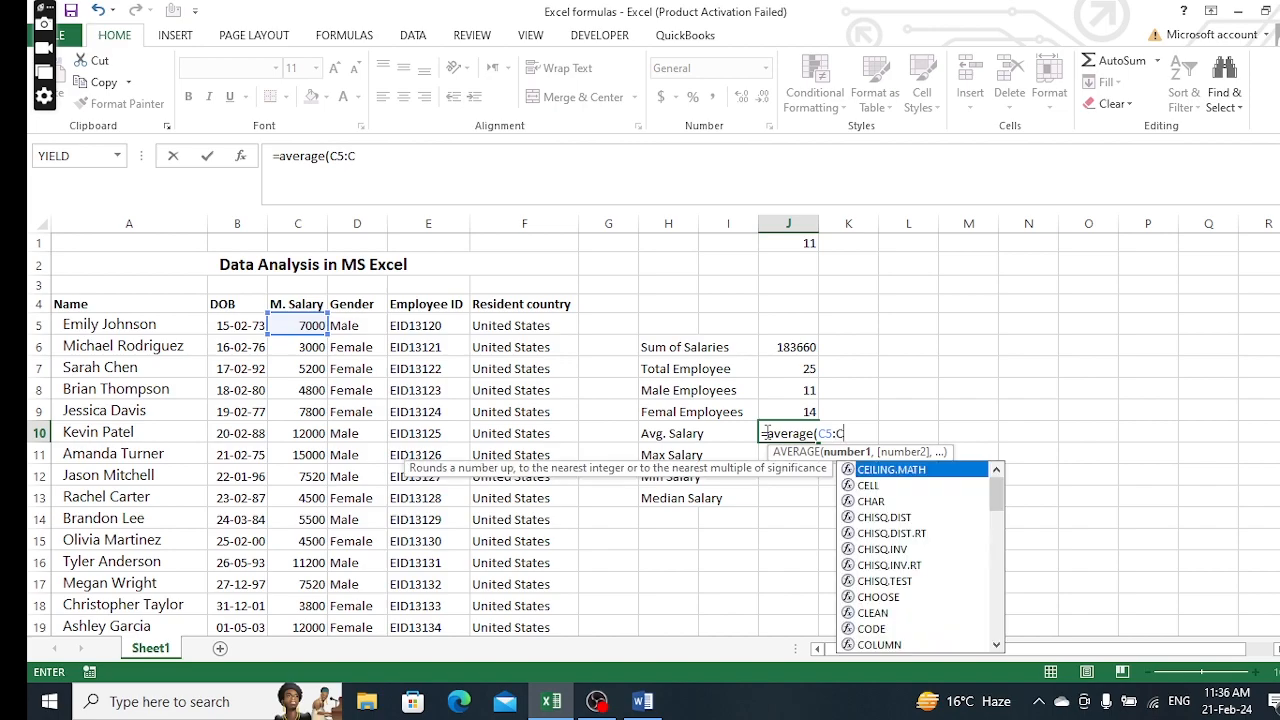
text(25)
text())
key(Return)
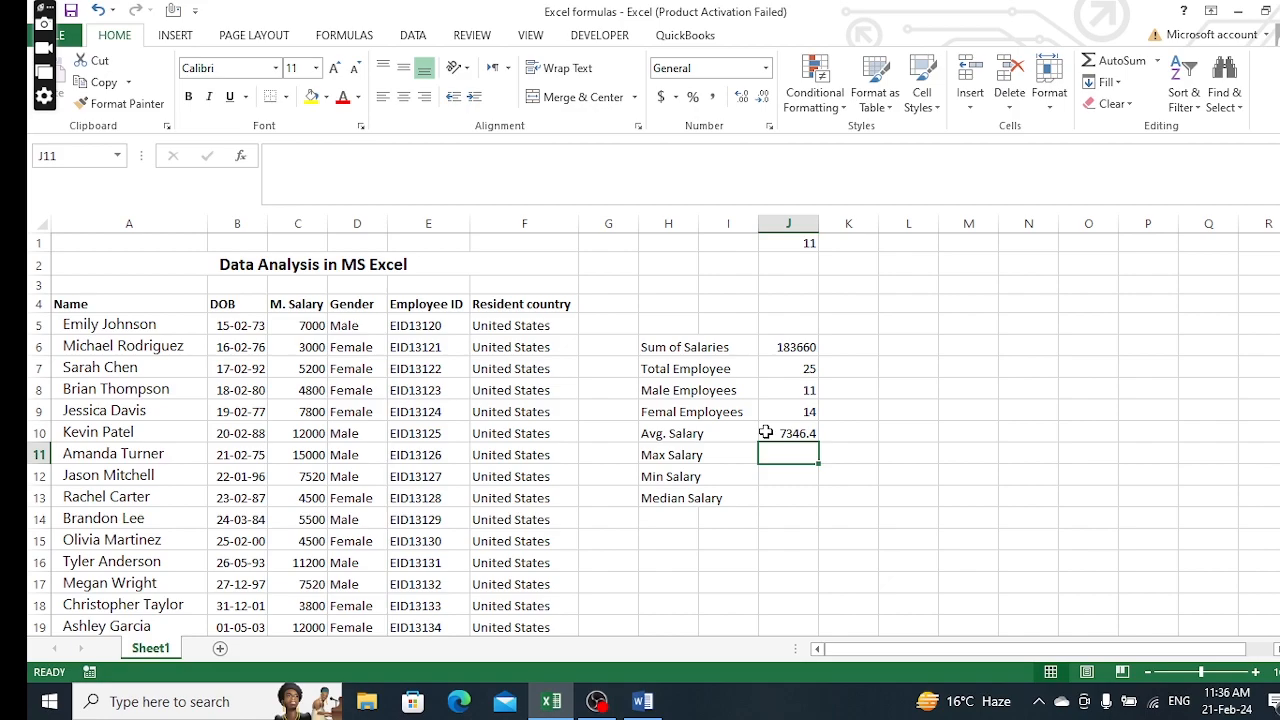
- Find the highest monthly salary in J11 beside Max Salary with =Max(C5:C29)
text(=)
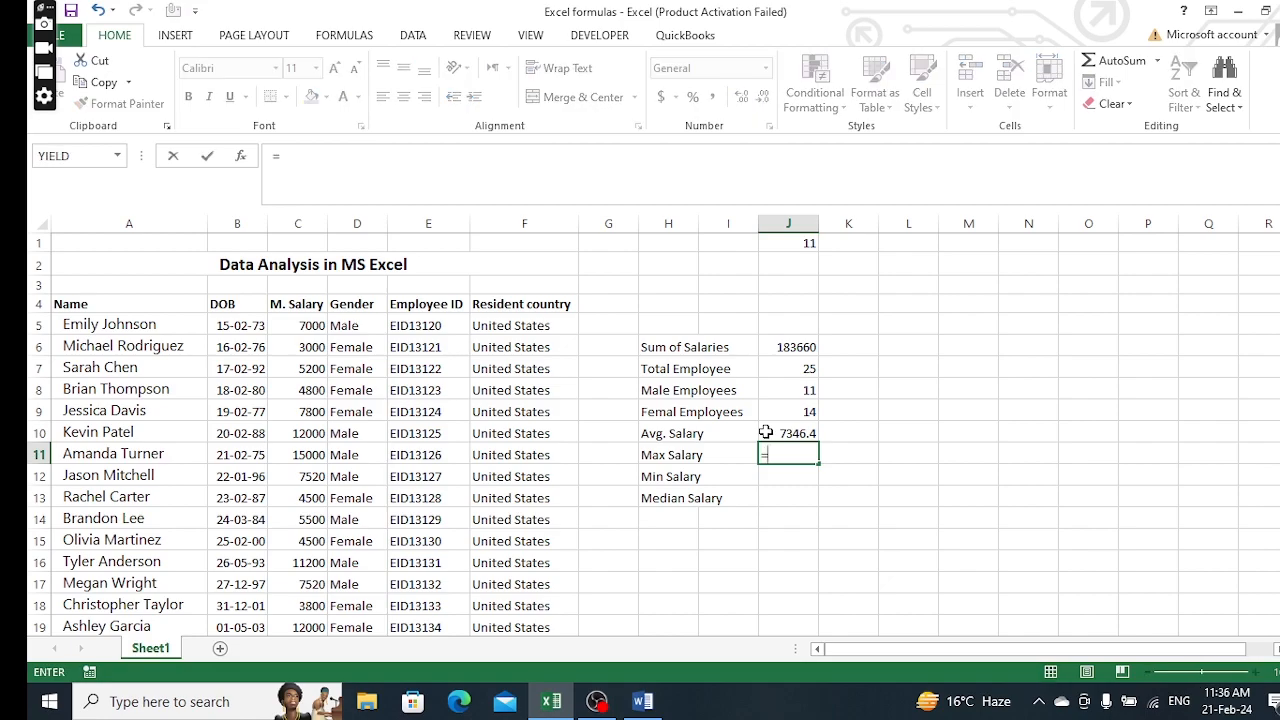
text(Max)
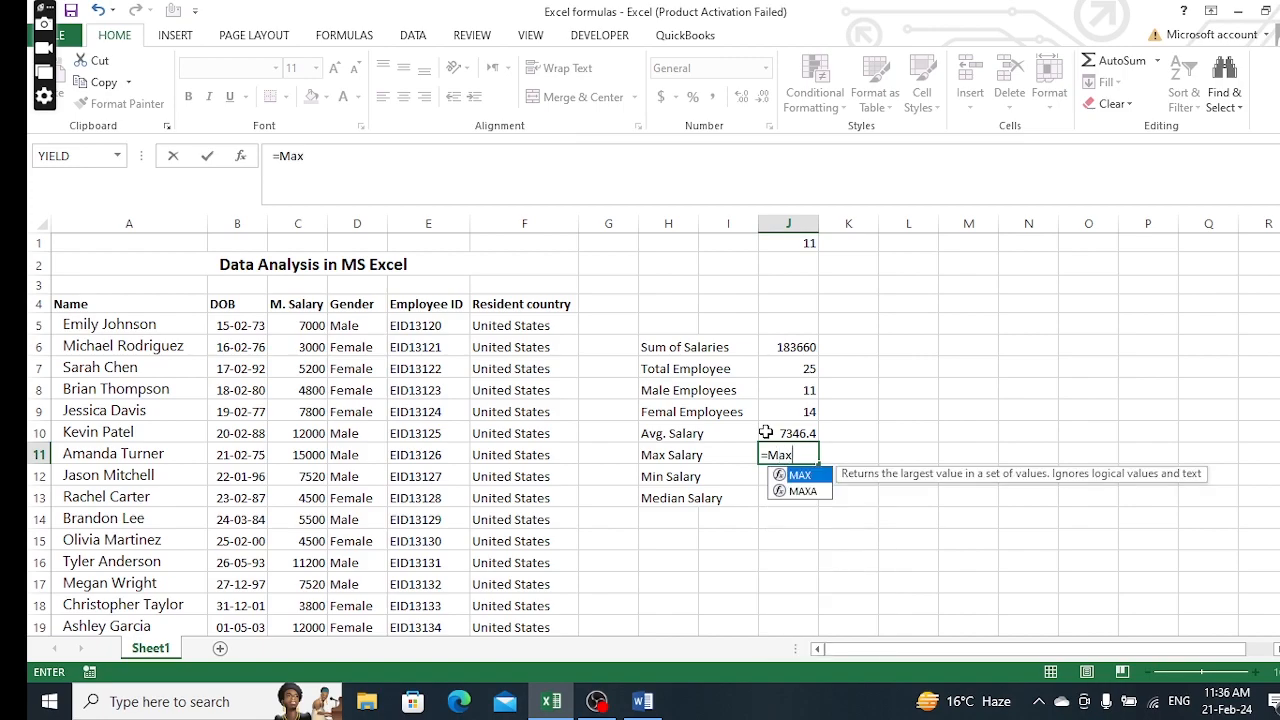
text(()
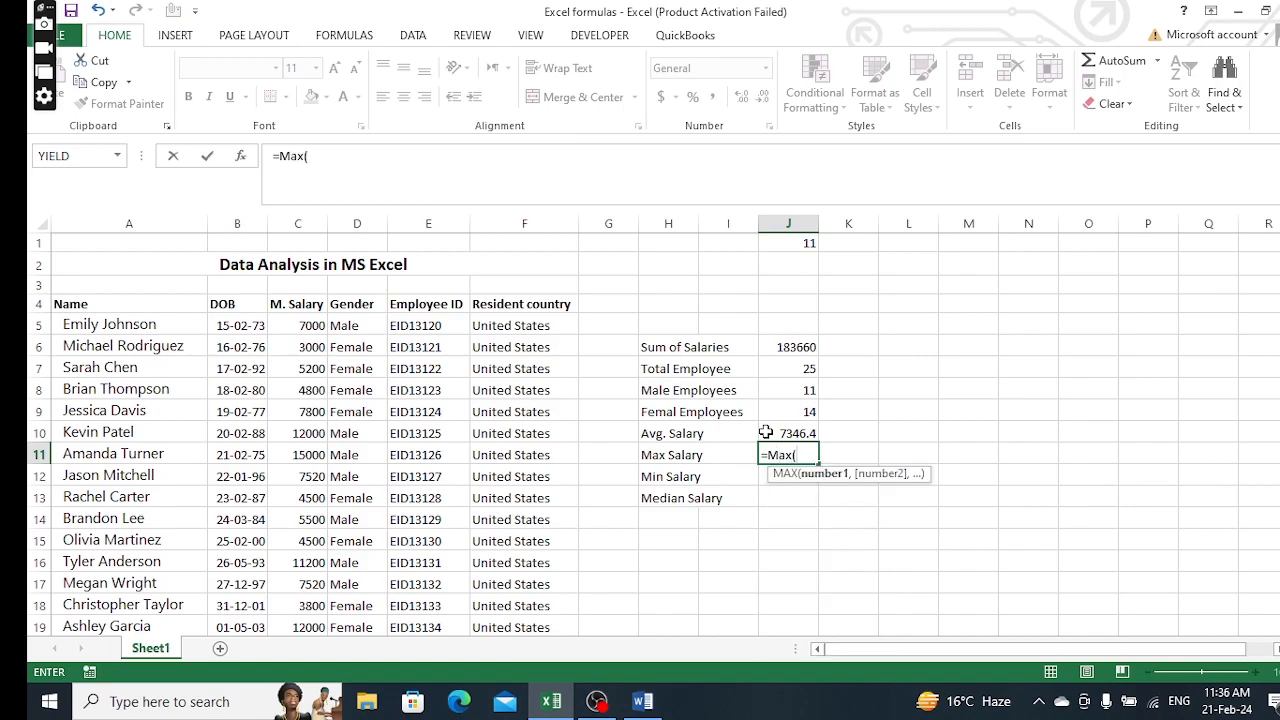
text(C)
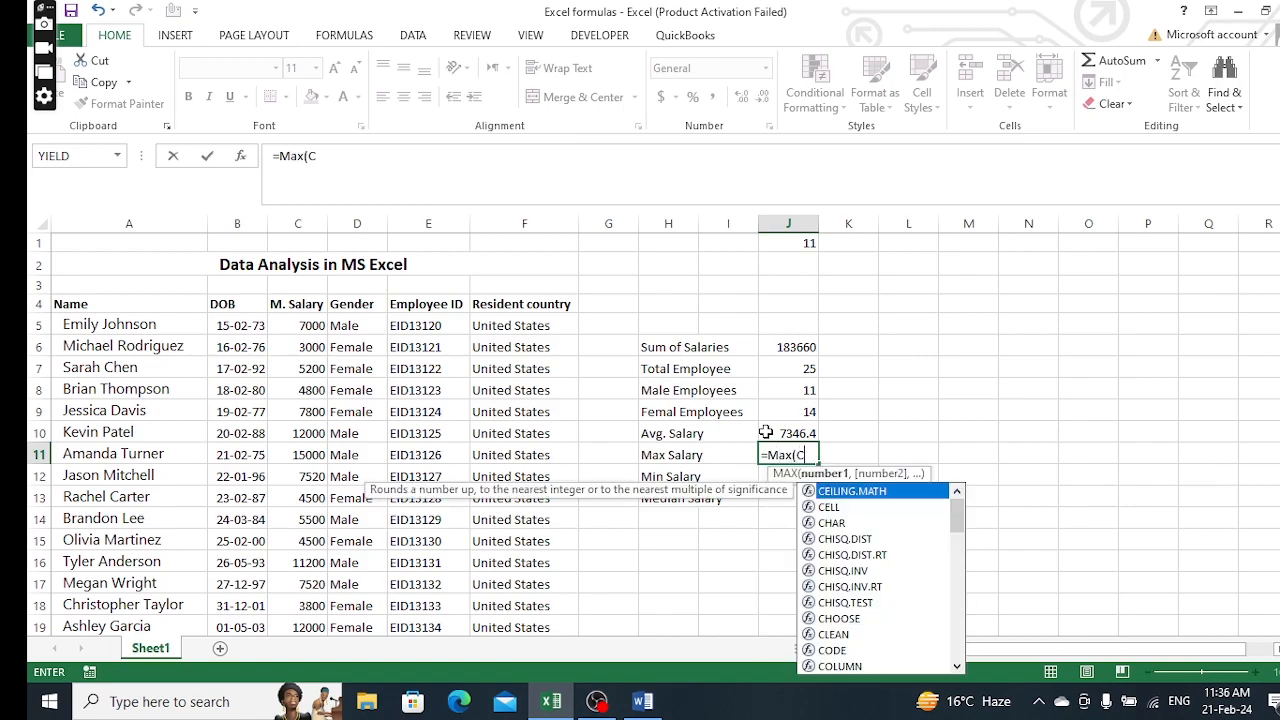
text(5:)
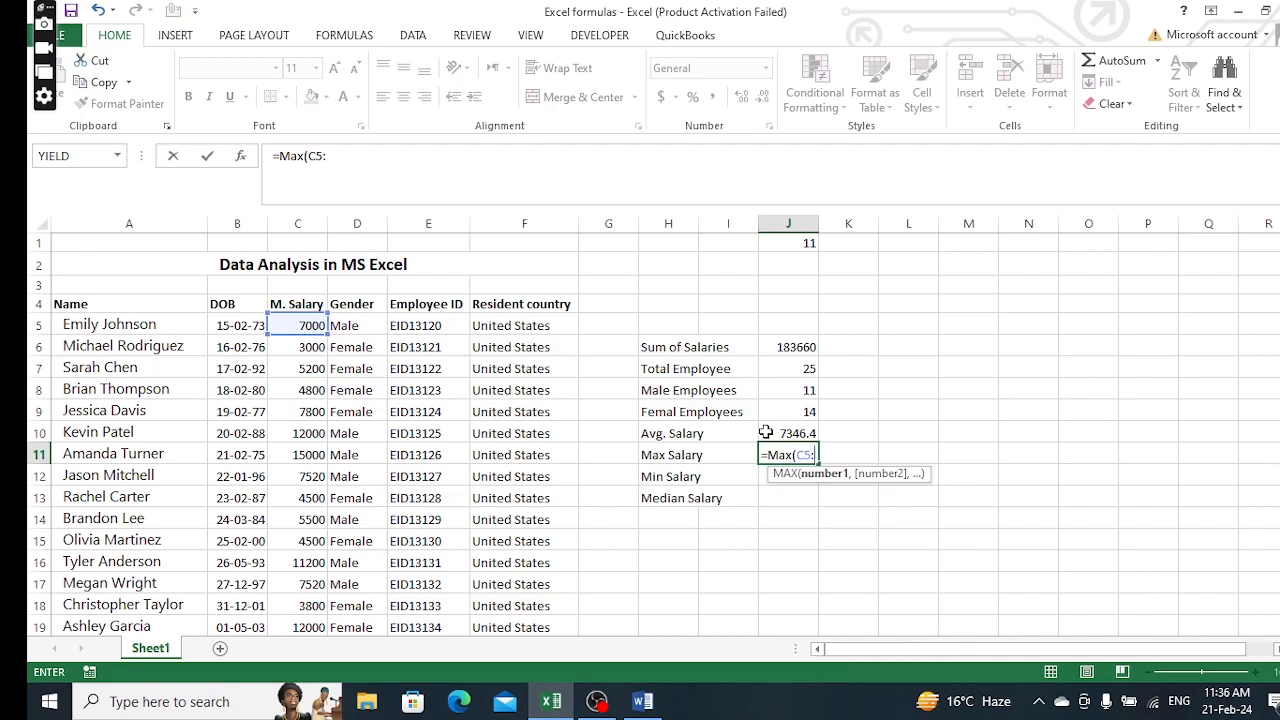
text(C29))
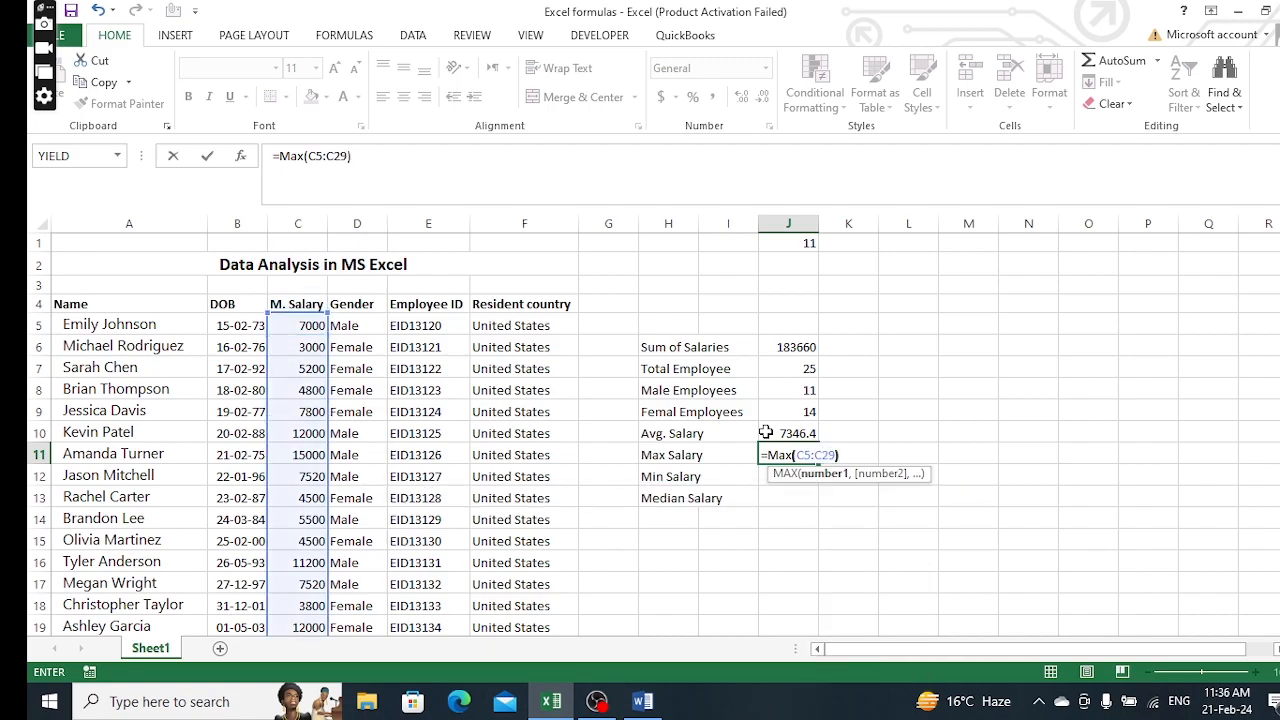
key(Return)
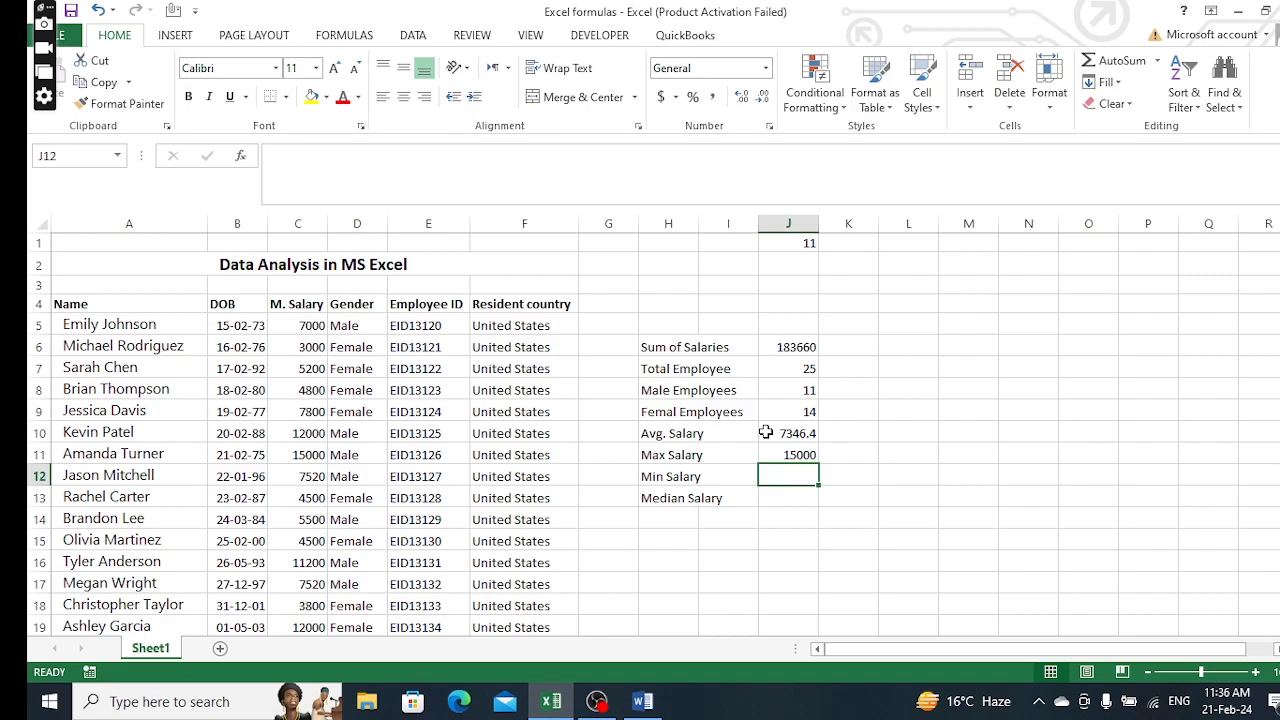
- Find the lowest monthly salary in J12 beside Min Salary with =Min(C5:C29)
text(=)
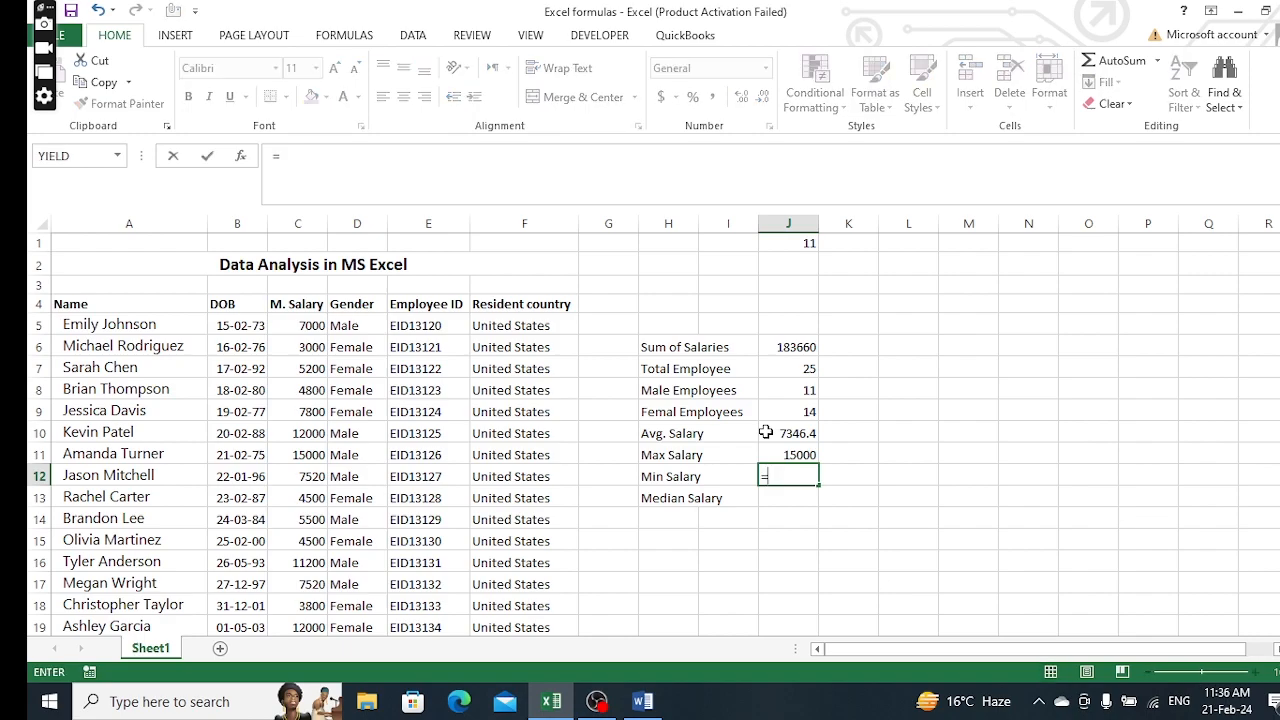
text(Mi)
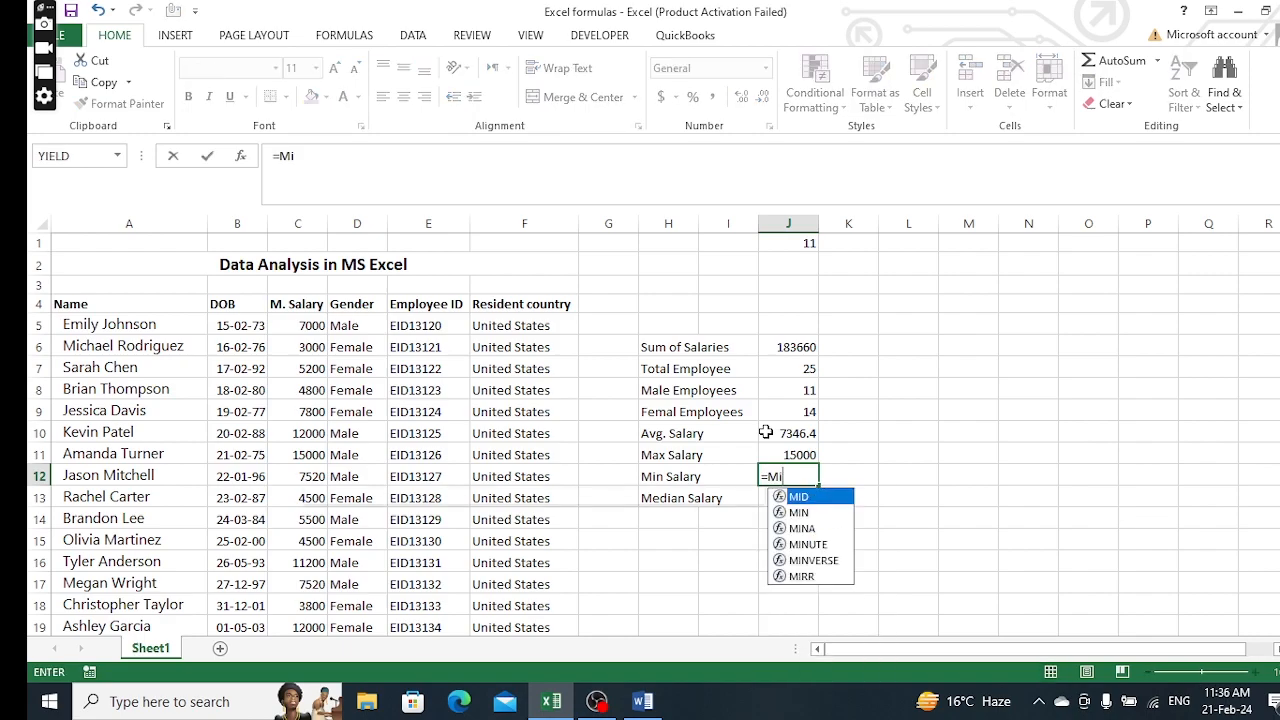
text(n()
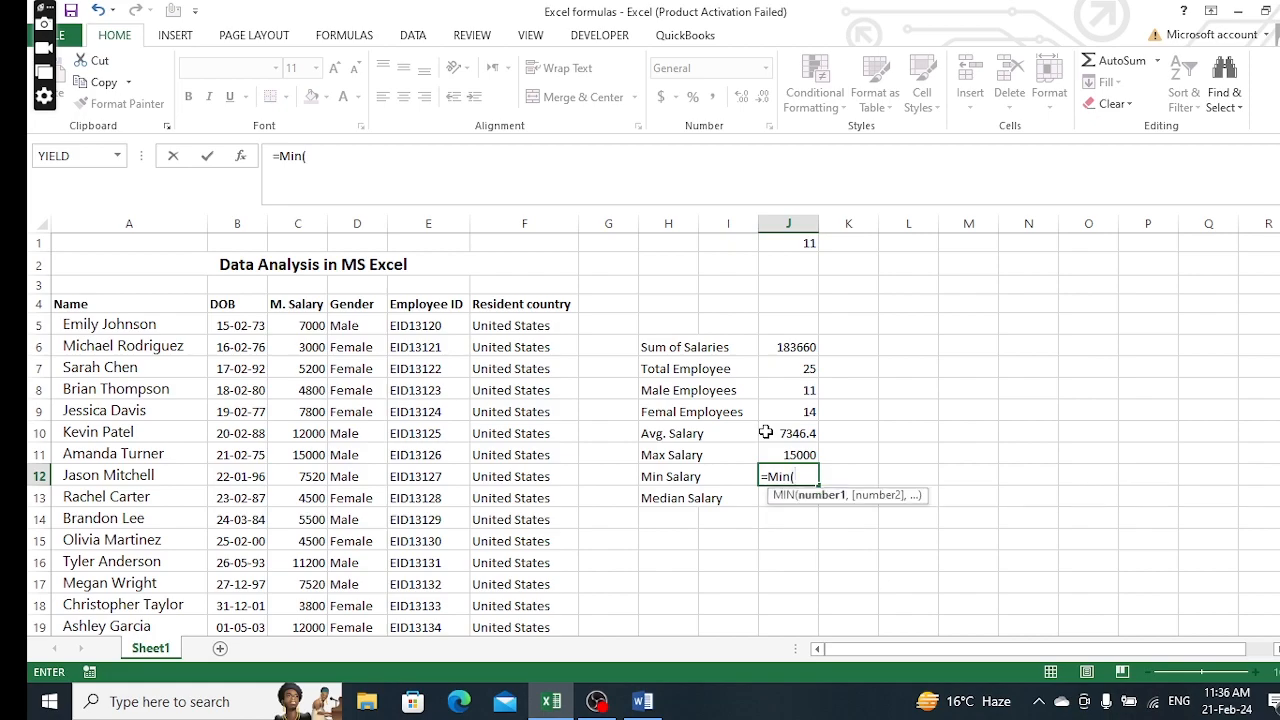
text(C5)
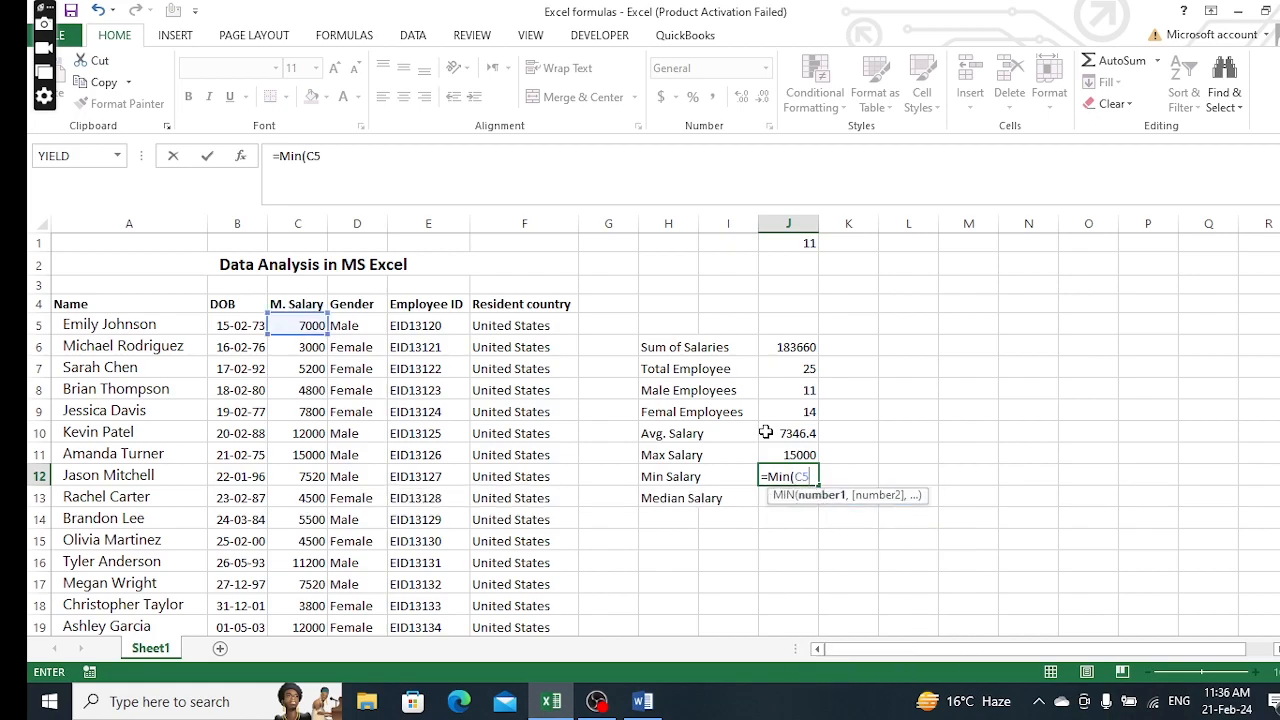
text(:C2)
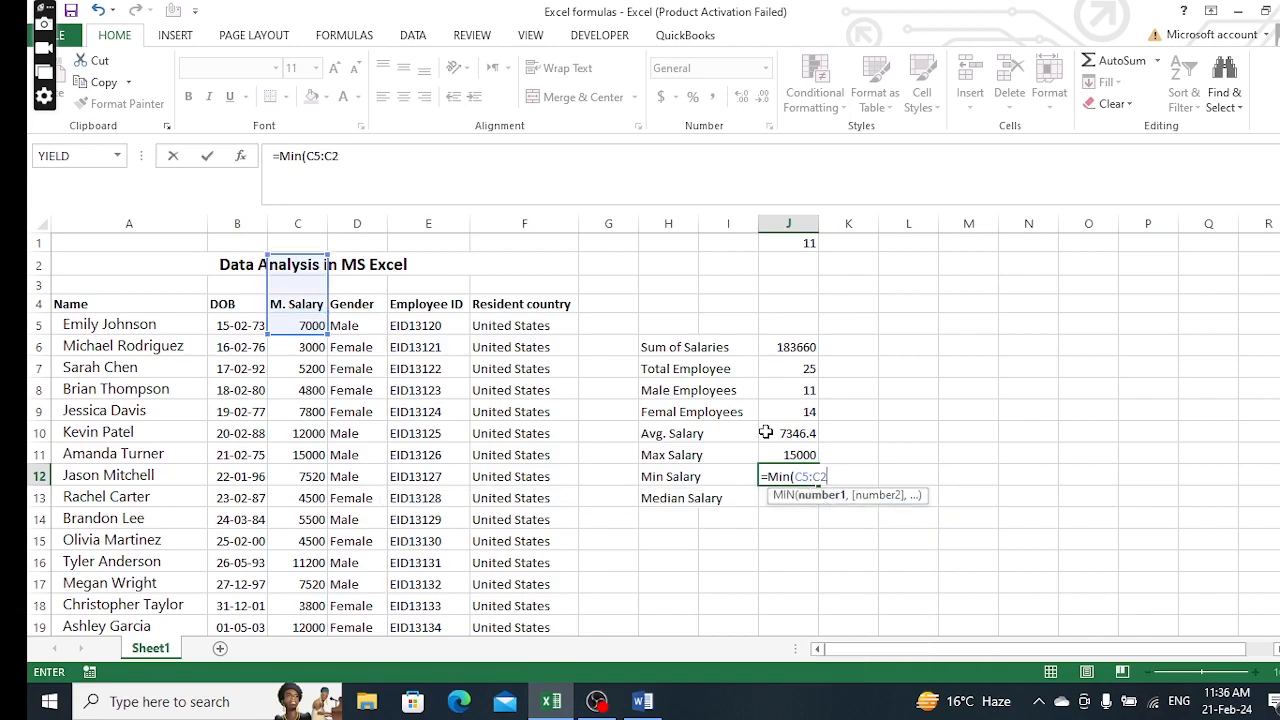
text(9))
key(Return)
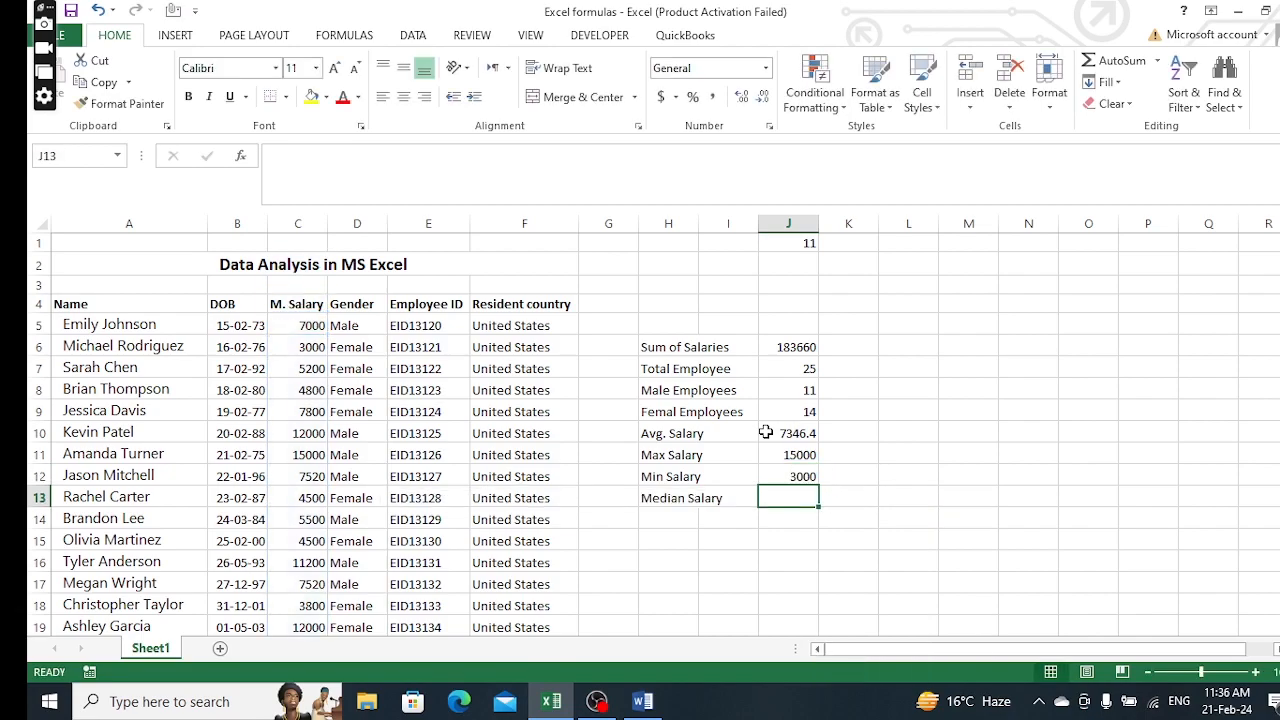
- Calculate the median monthly salary in J13 beside Median Salary with =median(C5:C29)
text(=m)
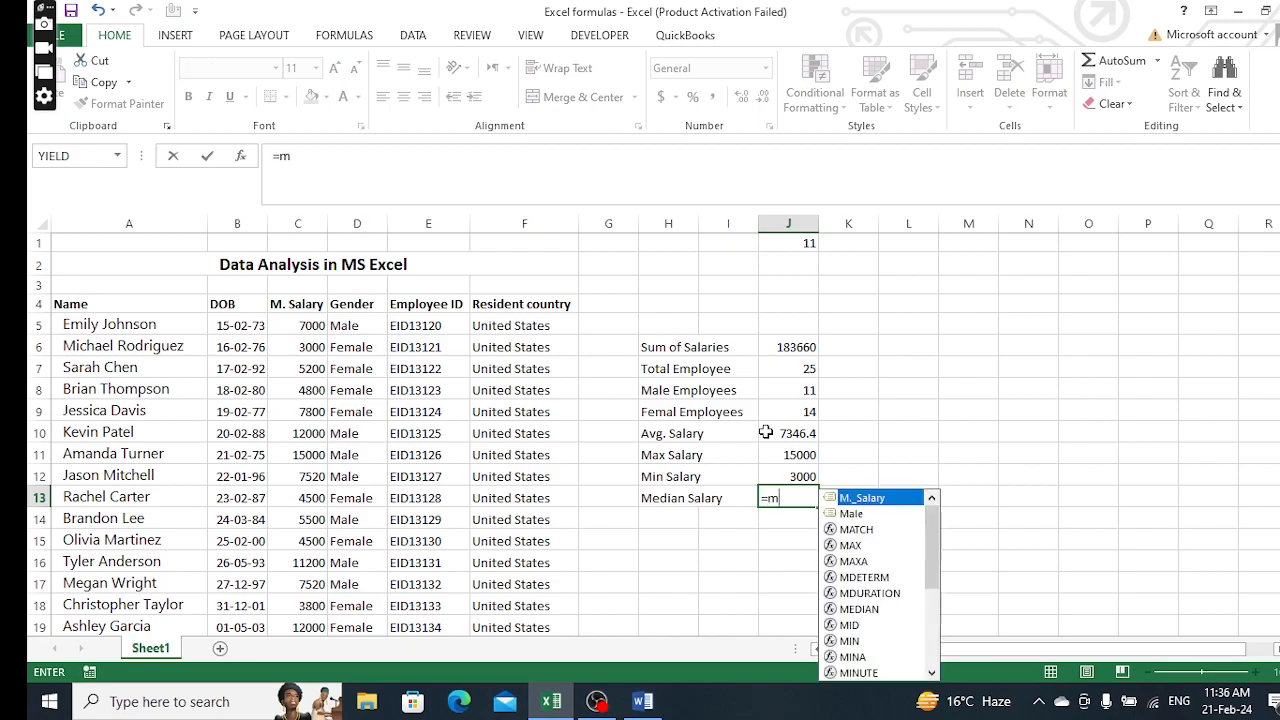
text(edian)
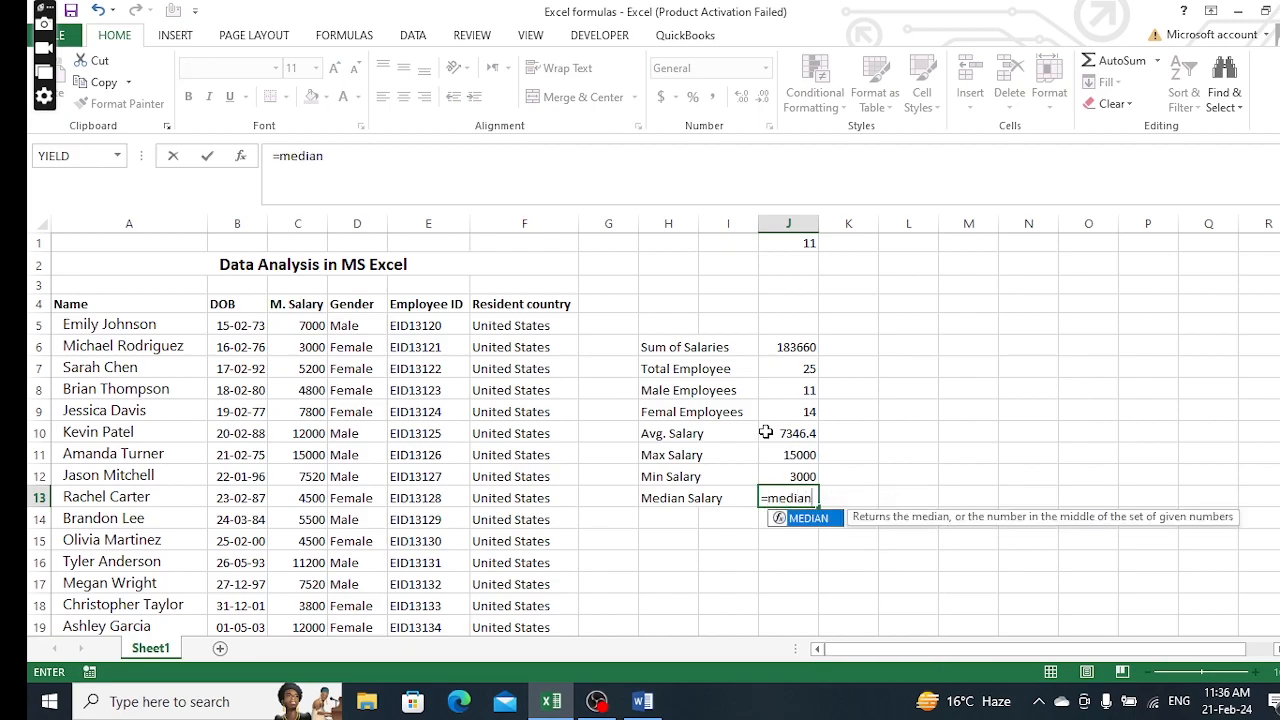
text((C)
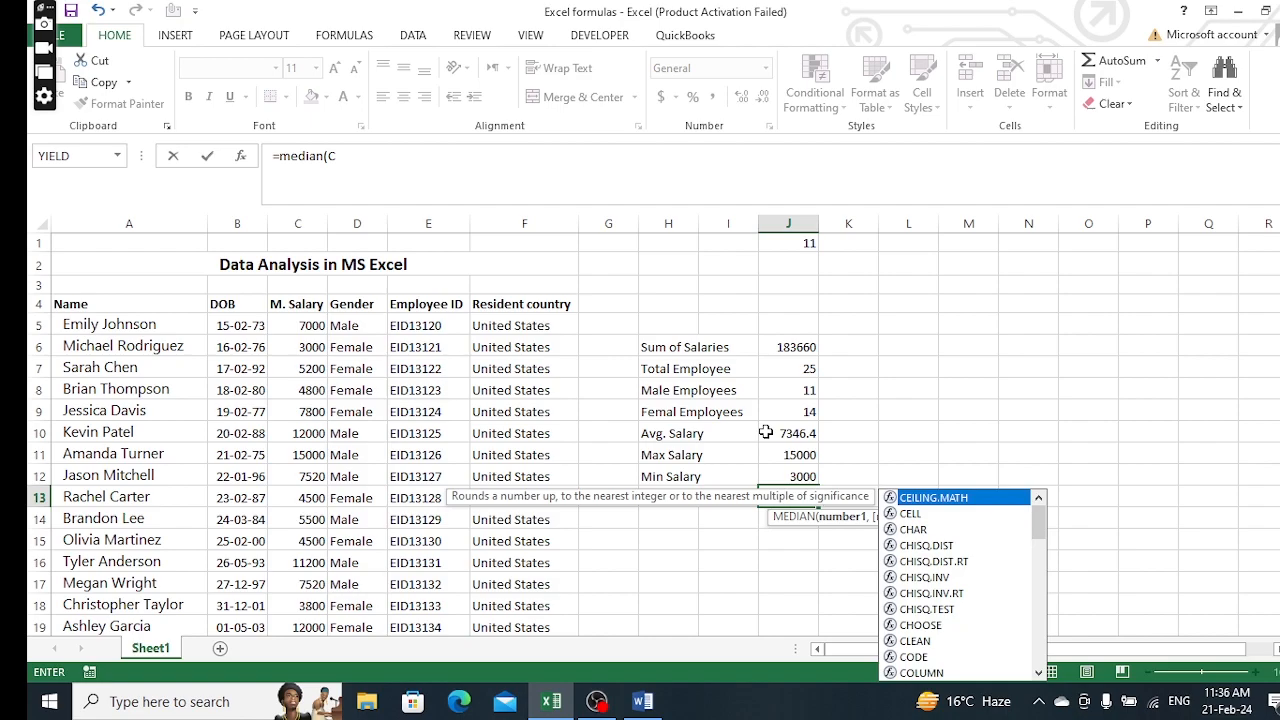
text(5:C2)
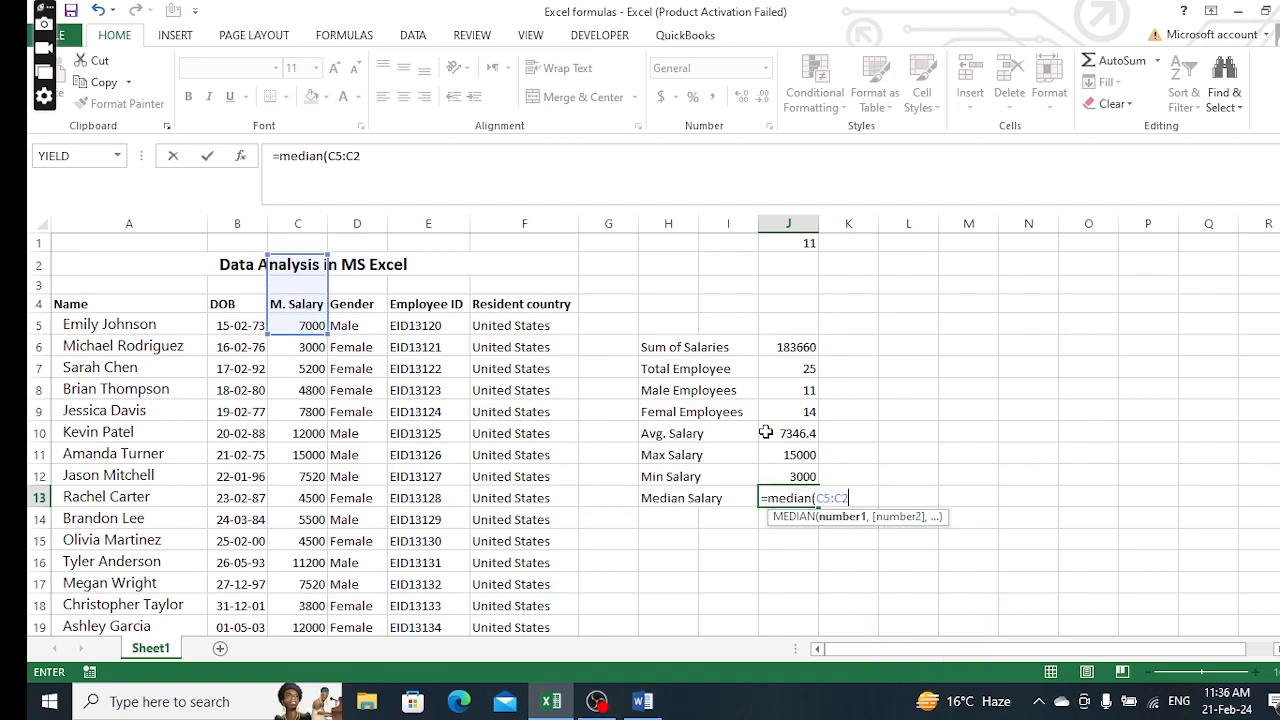
text(9))
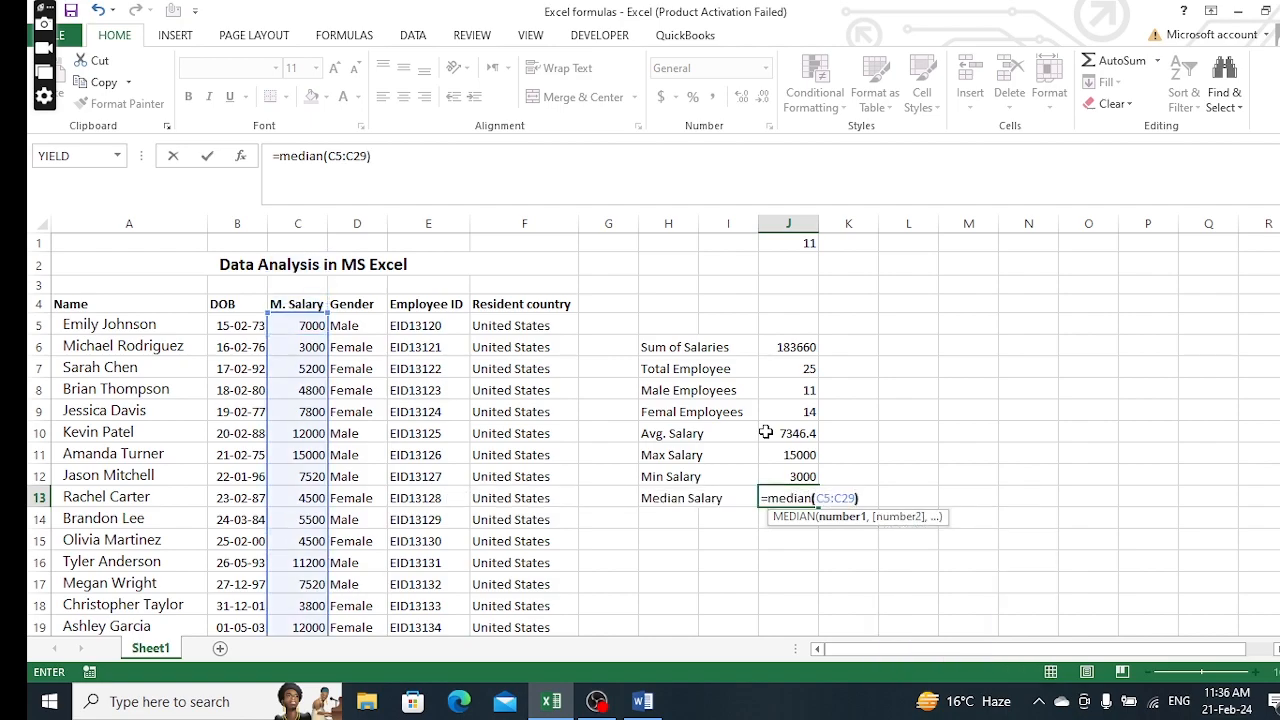
key(Return)
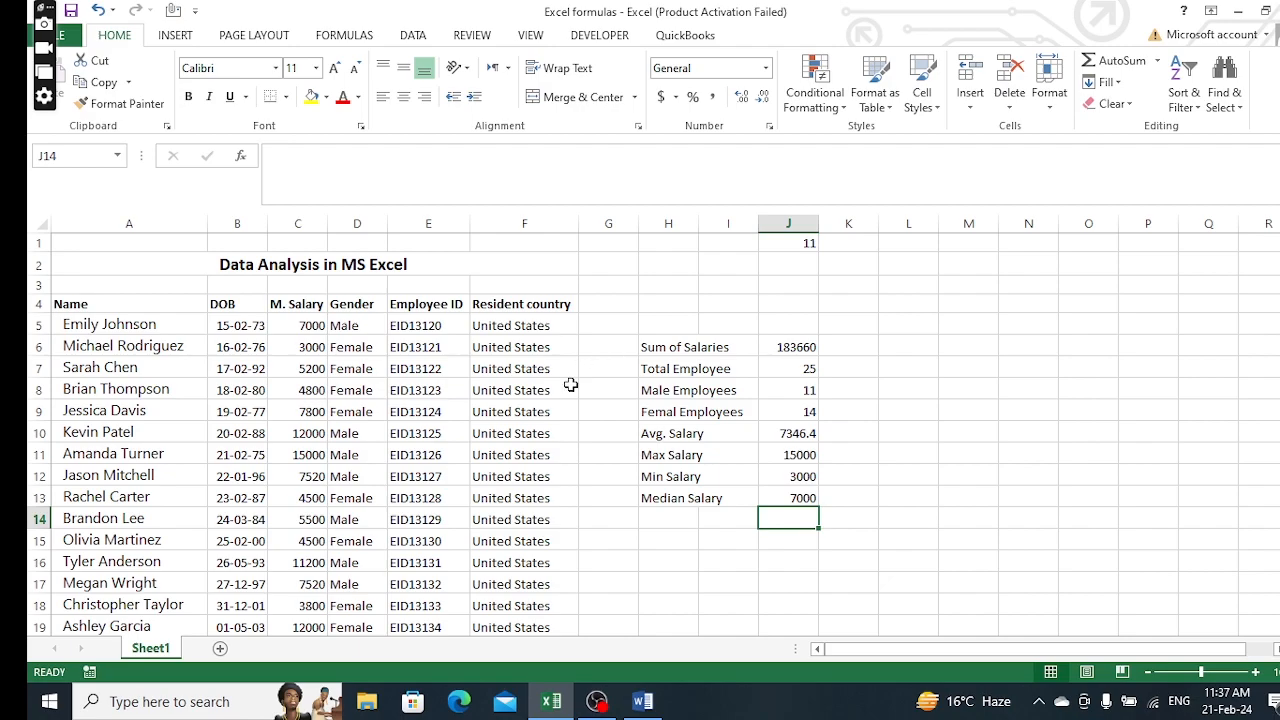
click(597, 701)
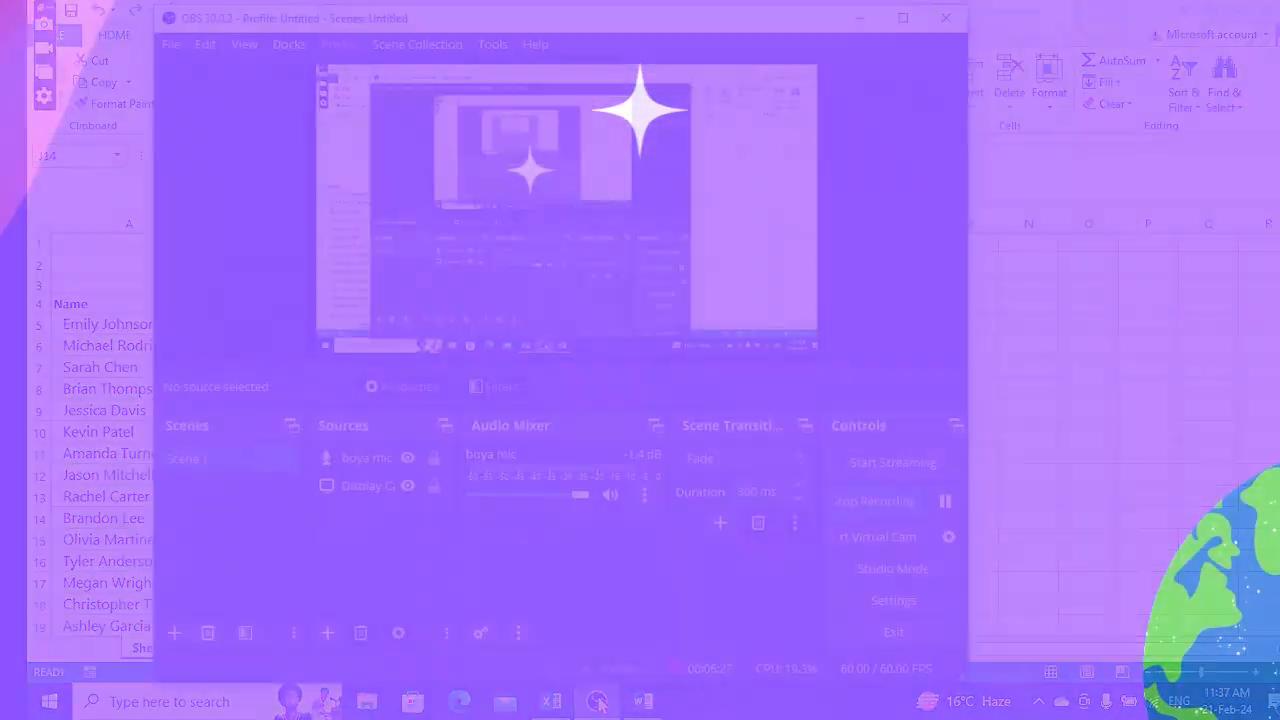